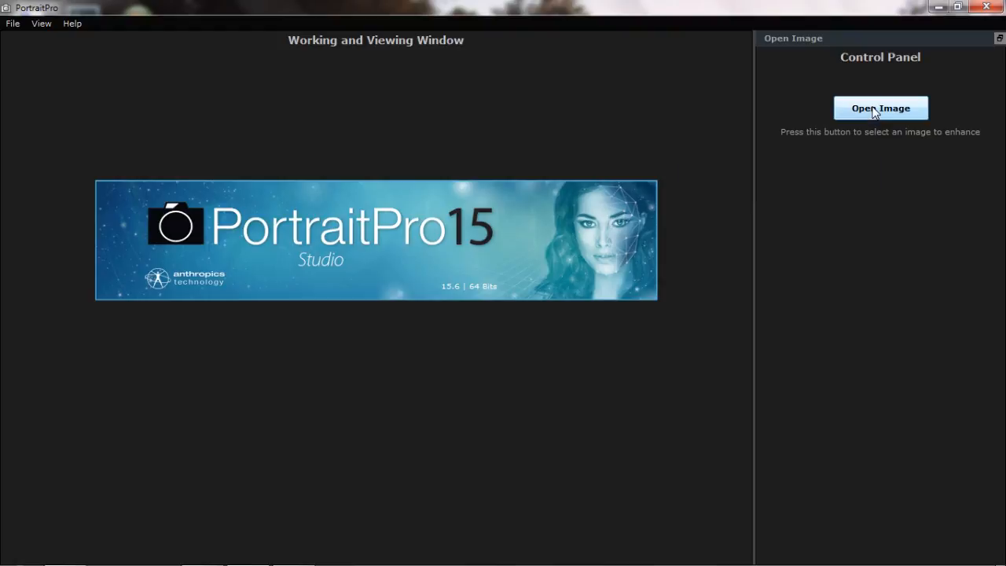
# - Start opening an image to enhance and check the wanted photo's file name in Windows Photo Viewer before returning to the file selection
pyautogui.click(875, 112)
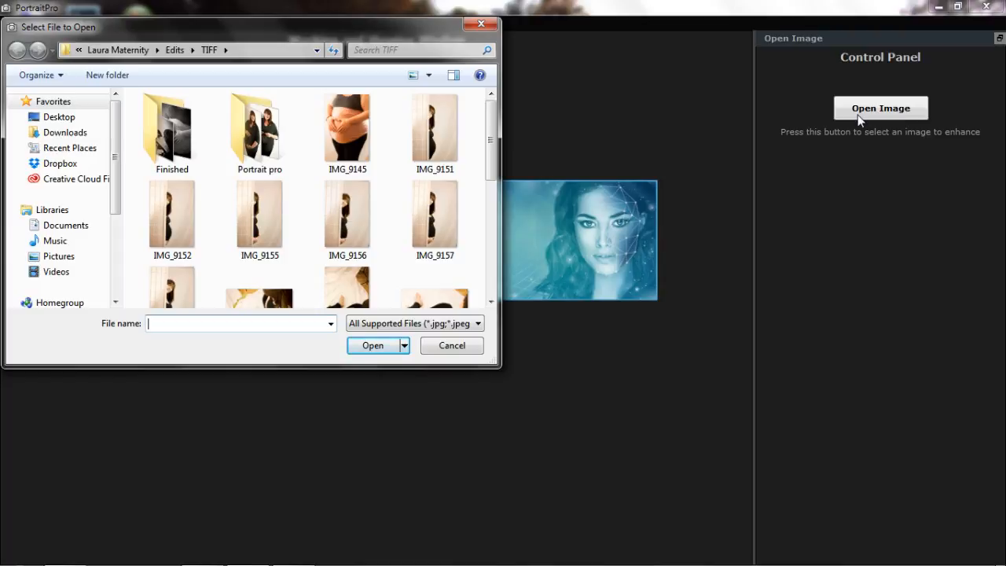
pyautogui.moveTo(433, 559)
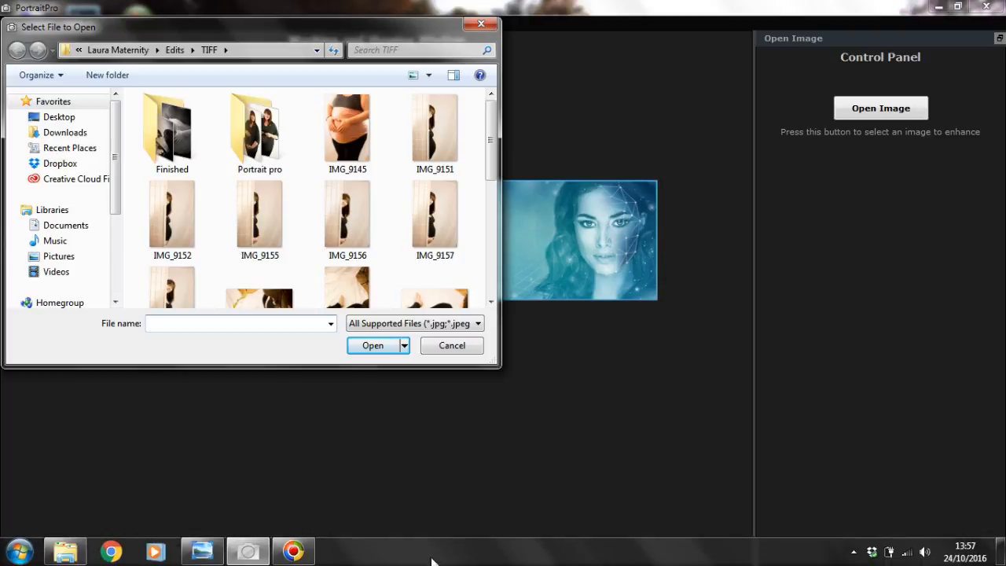
pyautogui.click(204, 552)
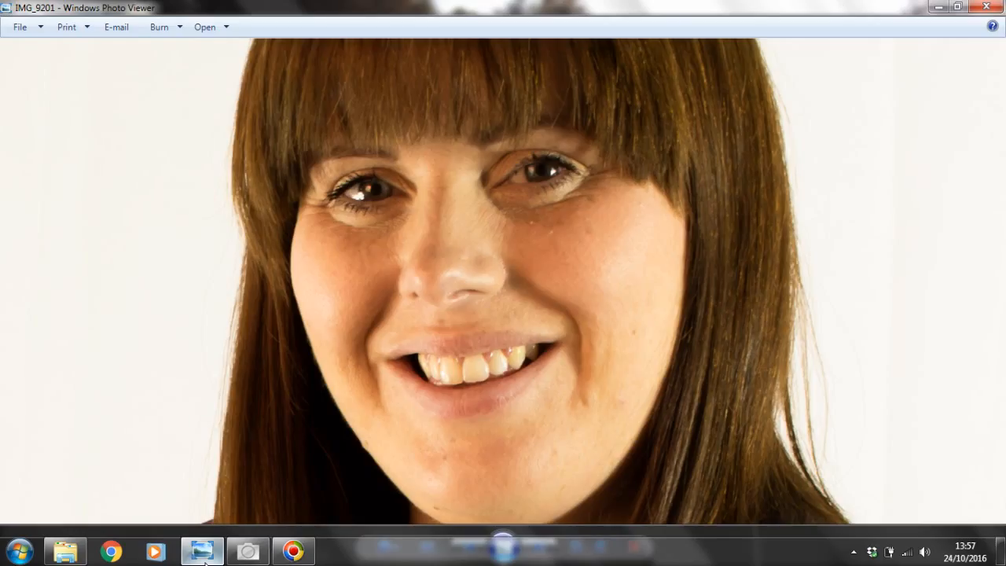
pyautogui.click(203, 552)
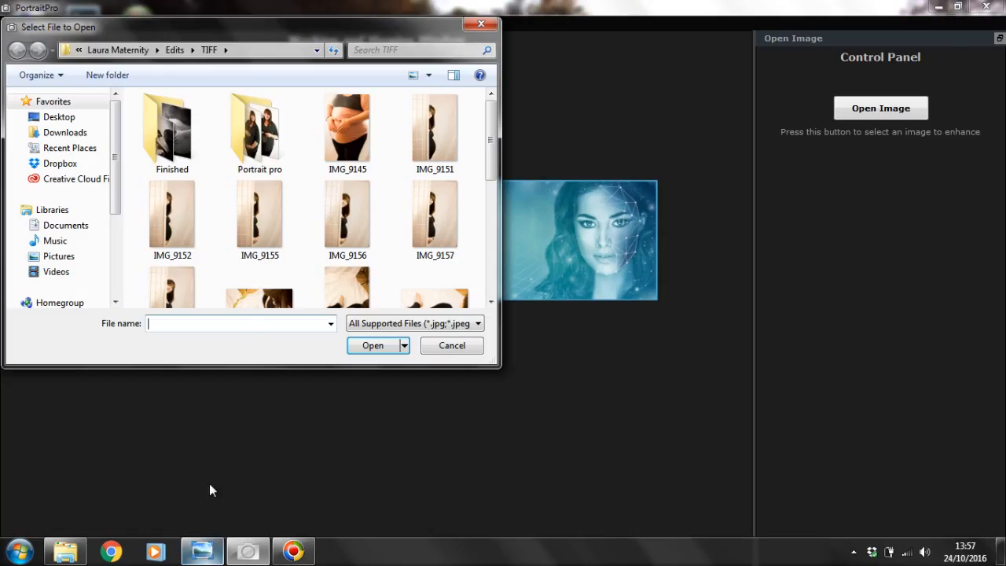
# - Open IMG_9201 from the TIFF folder and set the detected face's gender to Female
pyautogui.moveTo(492, 141); pyautogui.dragTo(488, 224)
pyautogui.click(169, 259)
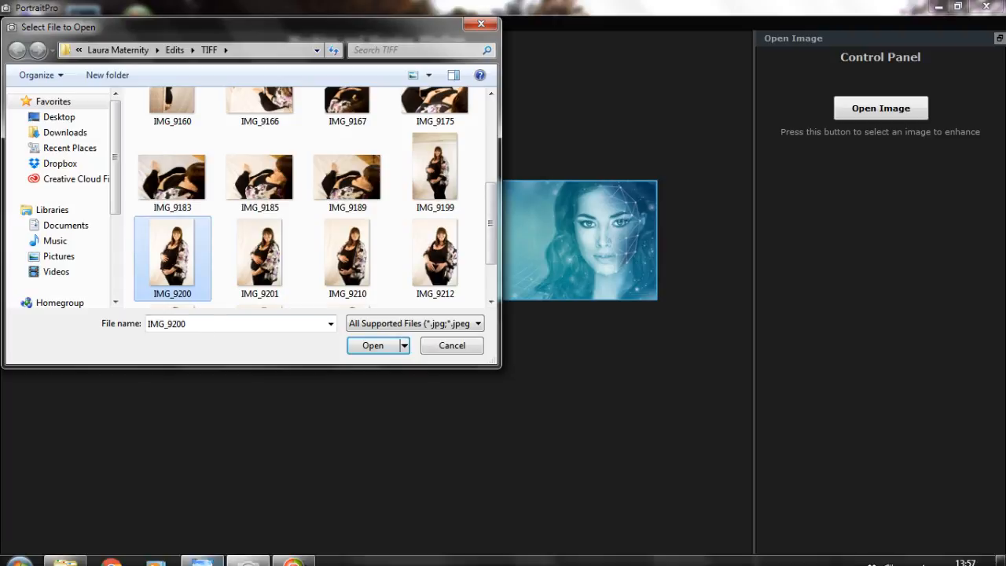
pyautogui.click(211, 557)
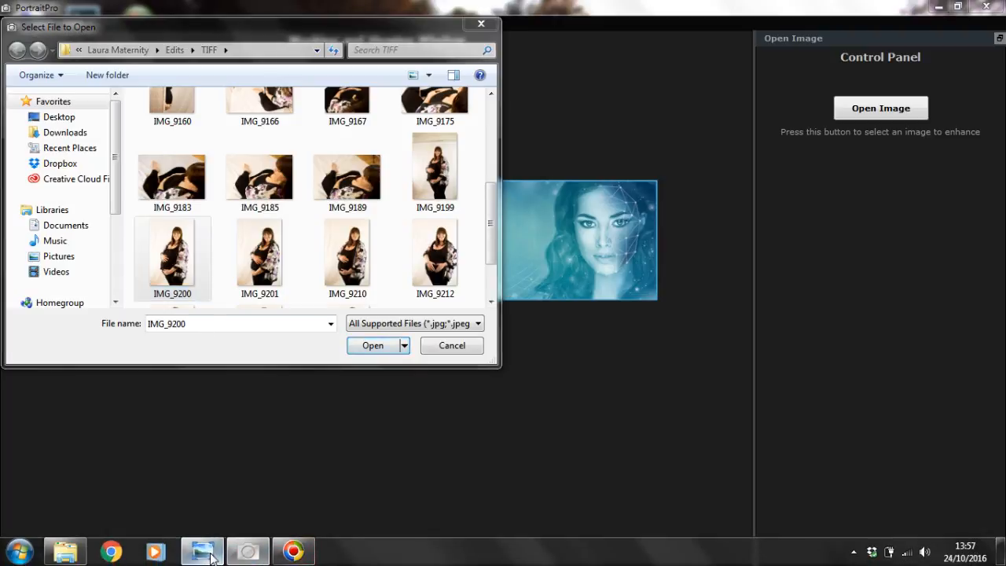
pyautogui.click(211, 556)
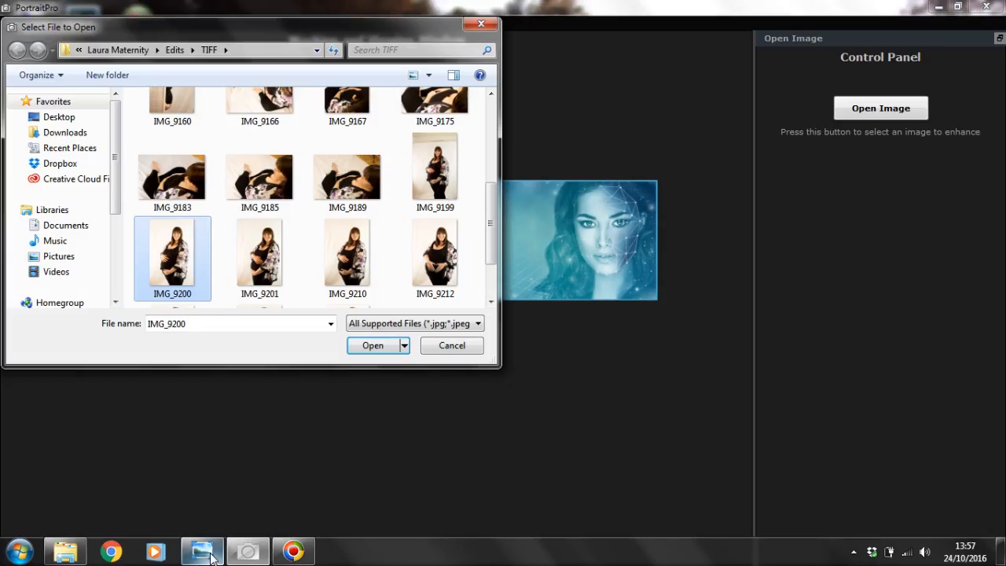
pyautogui.click(263, 255)
pyautogui.click(378, 346)
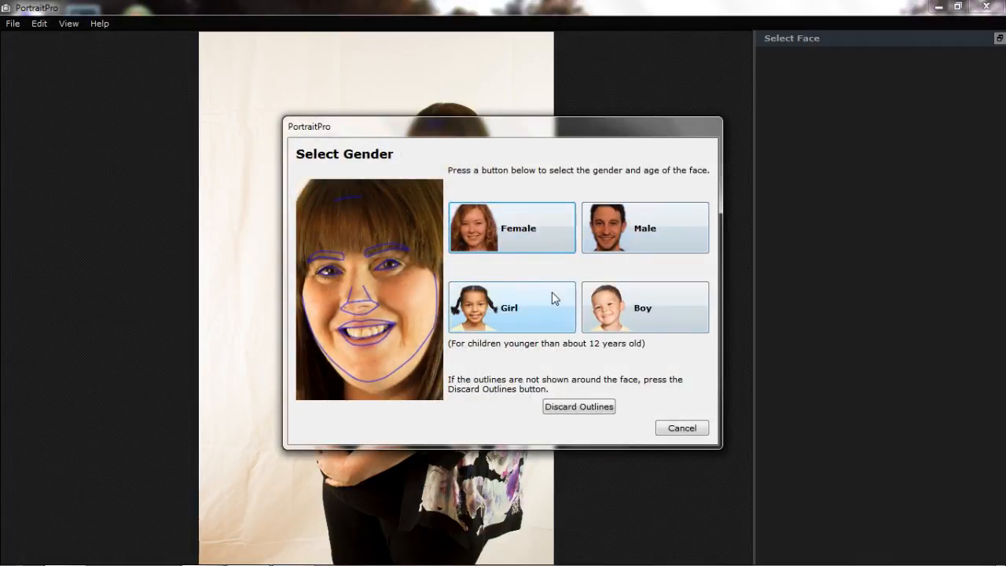
pyautogui.click(513, 238)
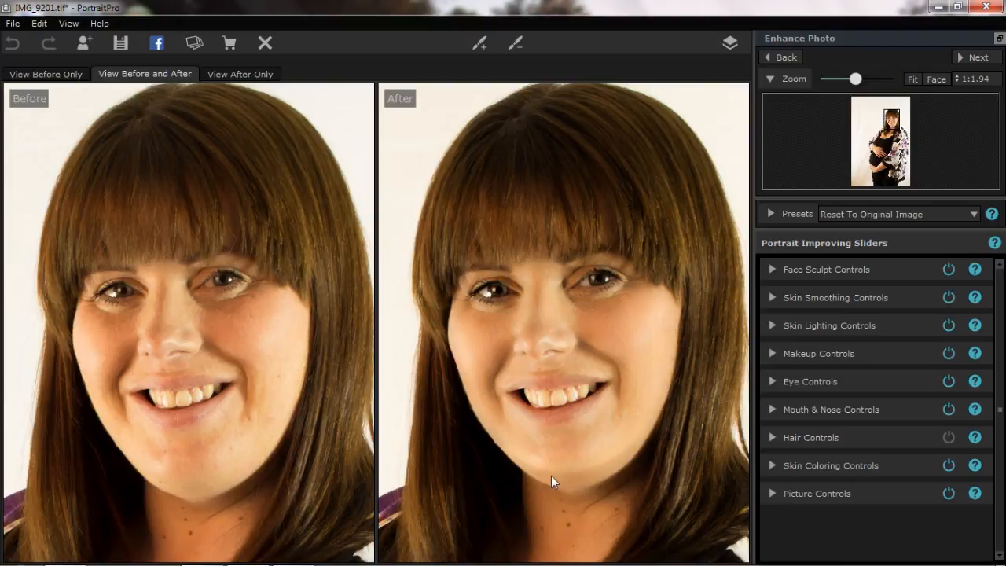
# - Adjust the face outline in the Before view so it follows the chin and both sides of the jaw
pyautogui.moveTo(67, 301)
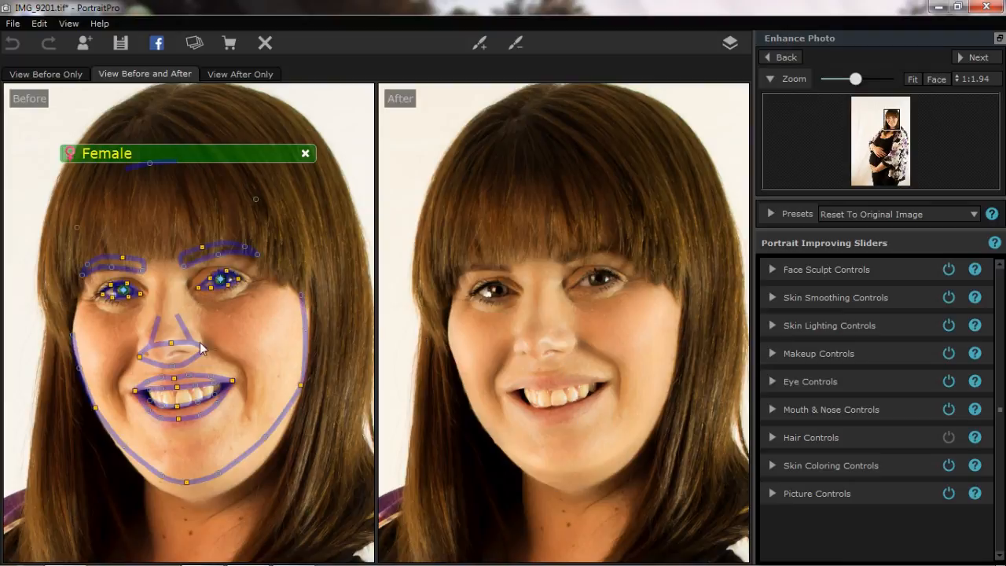
pyautogui.moveTo(187, 482); pyautogui.dragTo(189, 500)
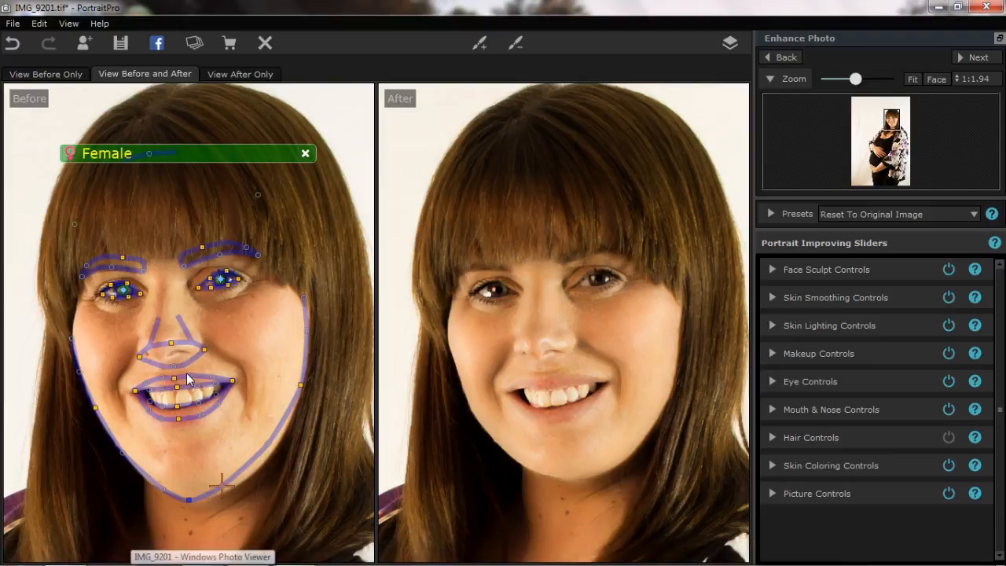
pyautogui.moveTo(222, 485); pyautogui.dragTo(229, 491)
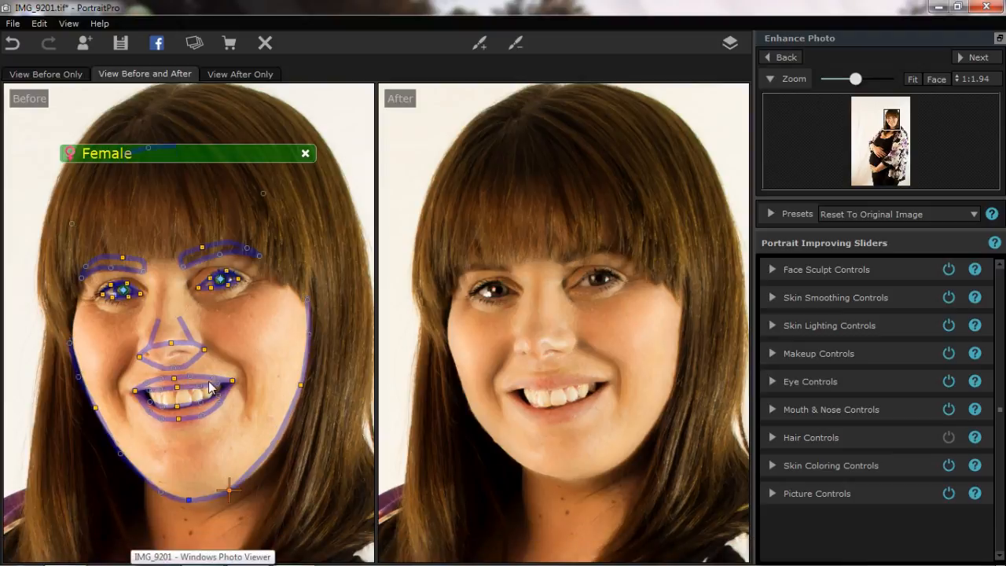
pyautogui.click(278, 444)
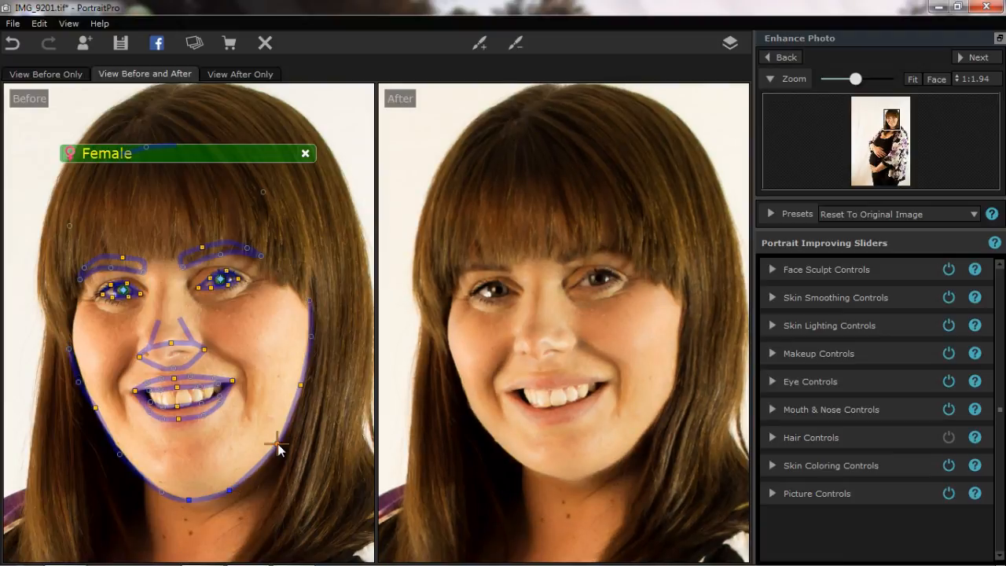
pyautogui.click(119, 455)
pyautogui.moveTo(119, 455); pyautogui.dragTo(119, 451)
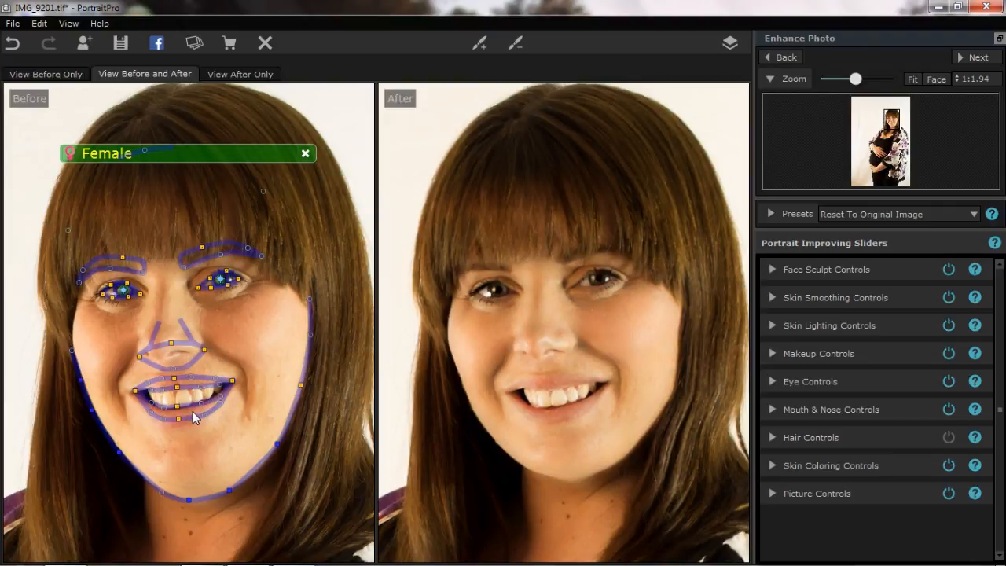
# - Fit the lower-lip outline and the mouth-corner point to the actual edges of the lips in the Before view
pyautogui.scroll(3, 194, 417)
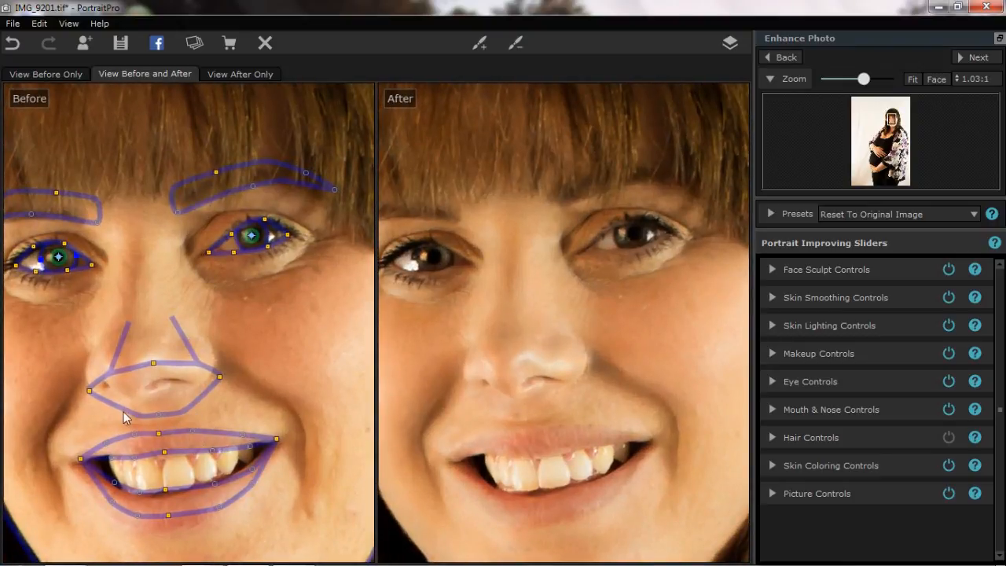
pyautogui.moveTo(169, 519); pyautogui.dragTo(167, 535)
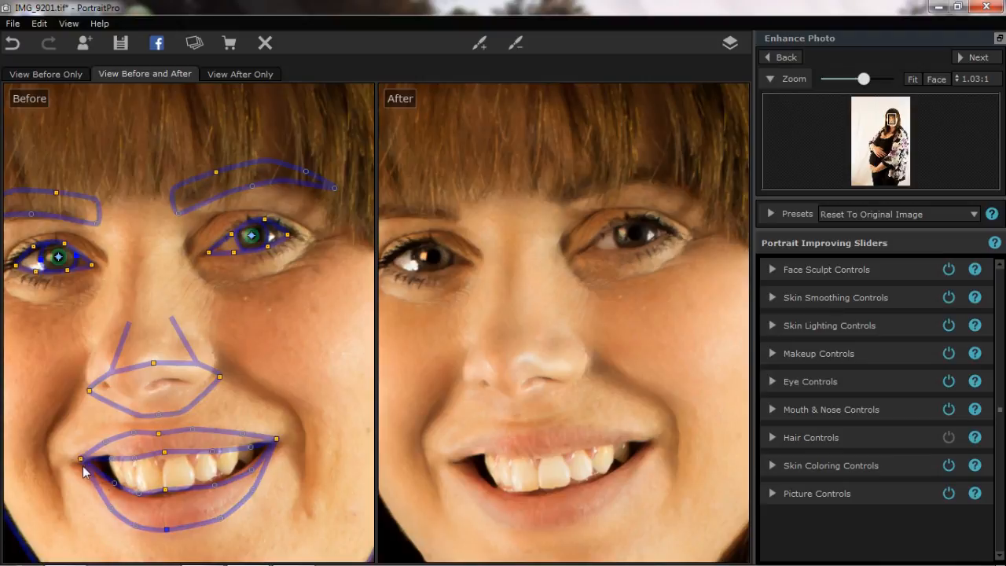
pyautogui.moveTo(79, 461); pyautogui.dragTo(72, 466)
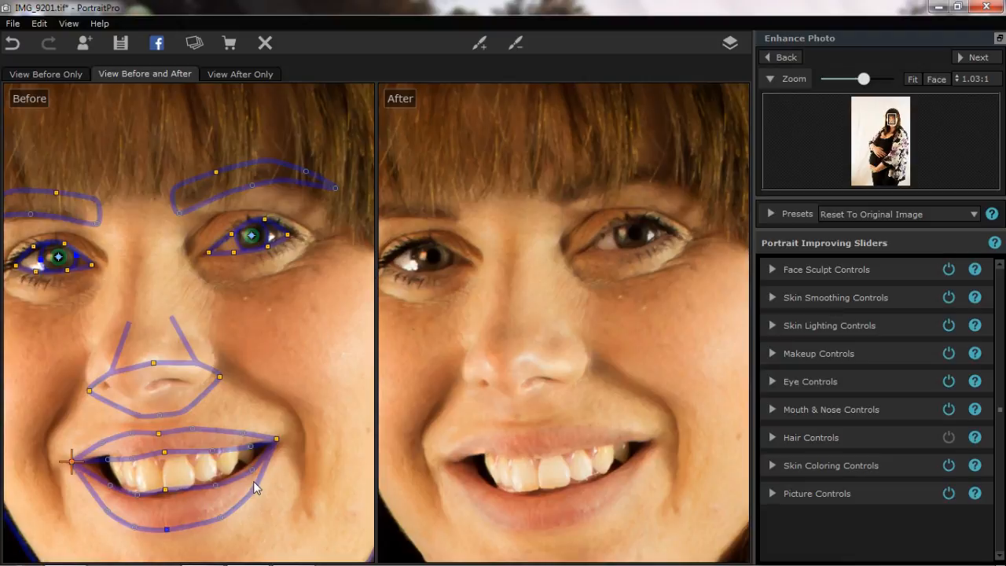
pyautogui.moveTo(253, 481); pyautogui.dragTo(247, 470)
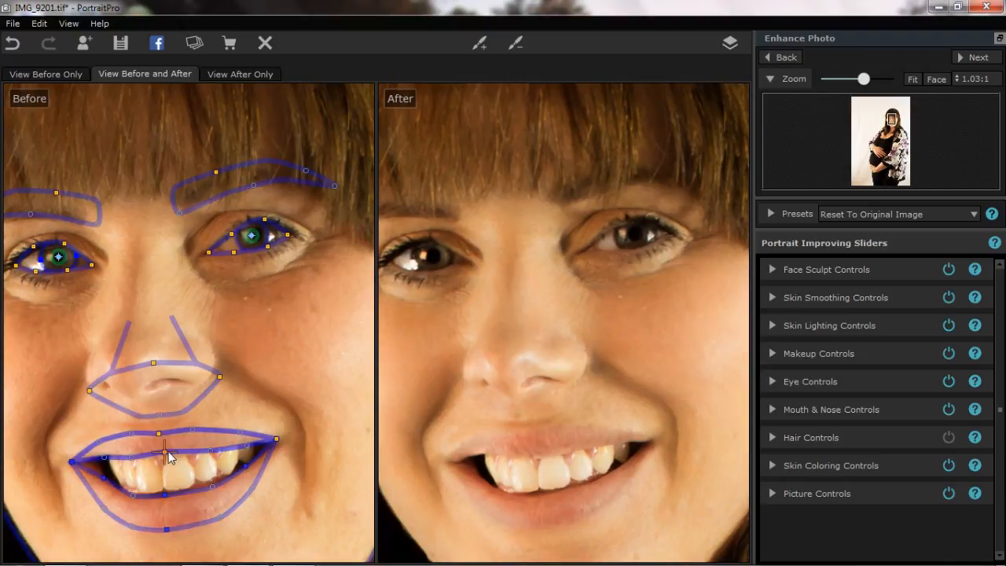
# - Refine the inner and outer outlines of the upper lip so they follow its edges
pyautogui.moveTo(163, 452); pyautogui.dragTo(156, 457)
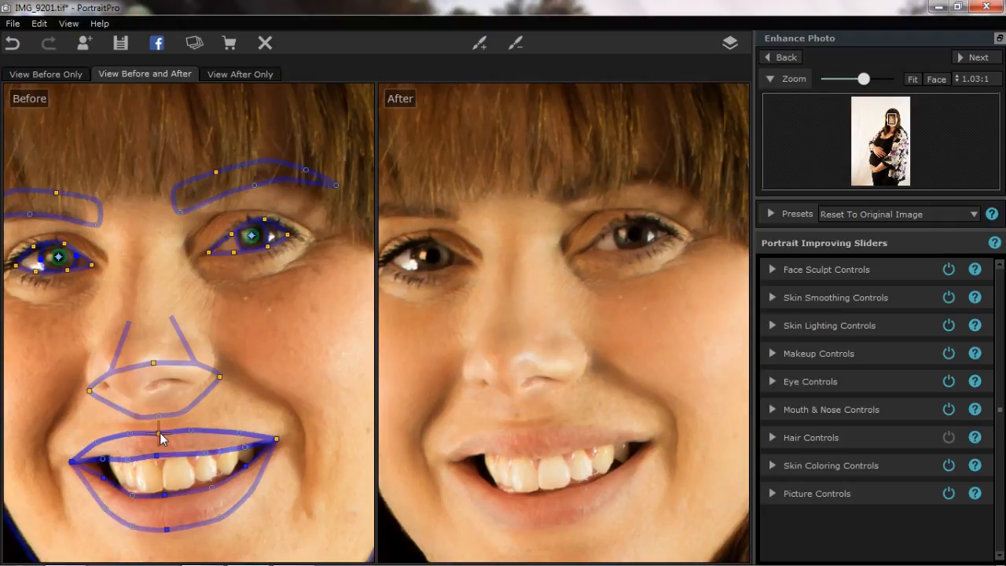
pyautogui.moveTo(158, 433); pyautogui.dragTo(158, 435)
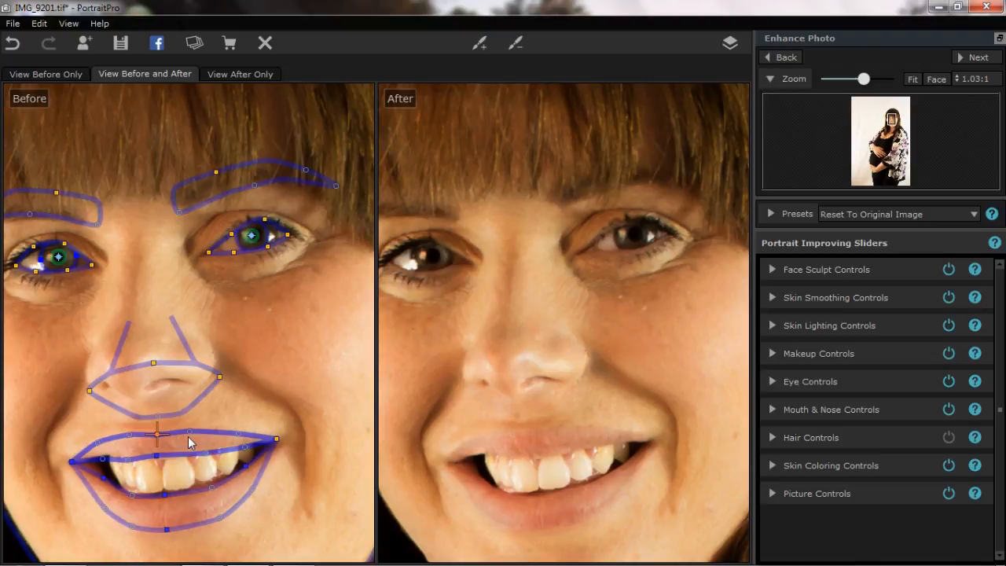
pyautogui.moveTo(189, 432); pyautogui.dragTo(186, 431)
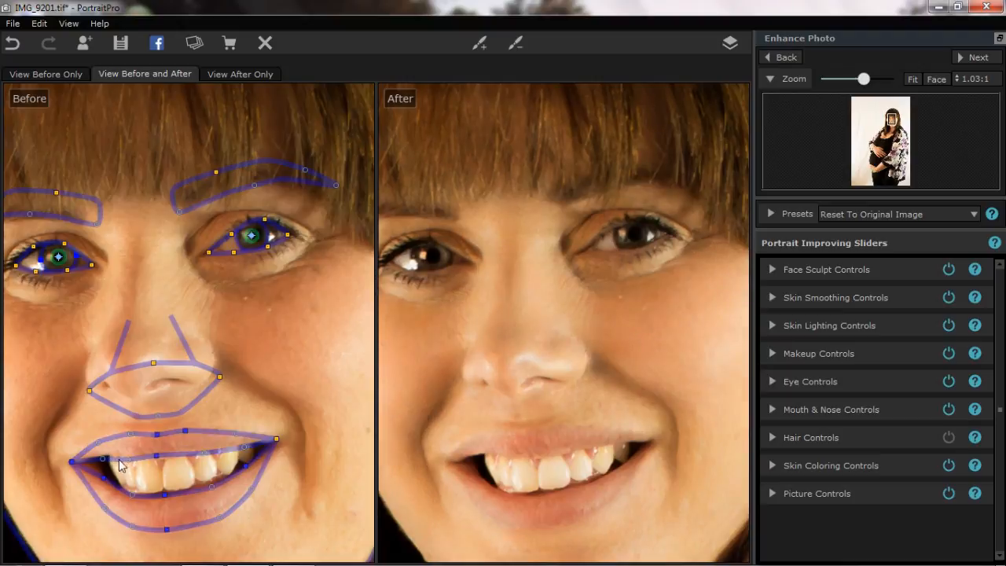
pyautogui.moveTo(103, 459); pyautogui.dragTo(103, 455)
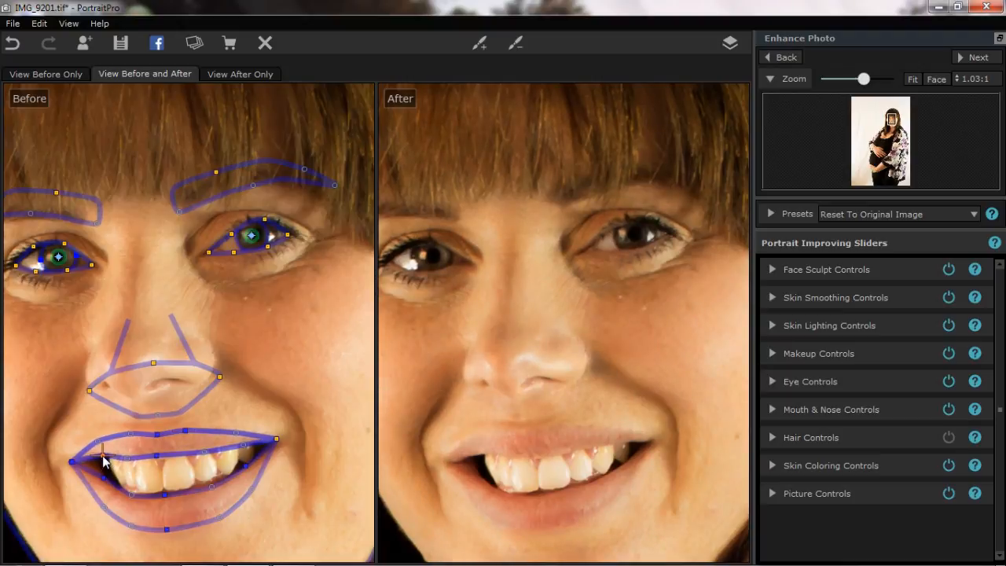
pyautogui.click(154, 434)
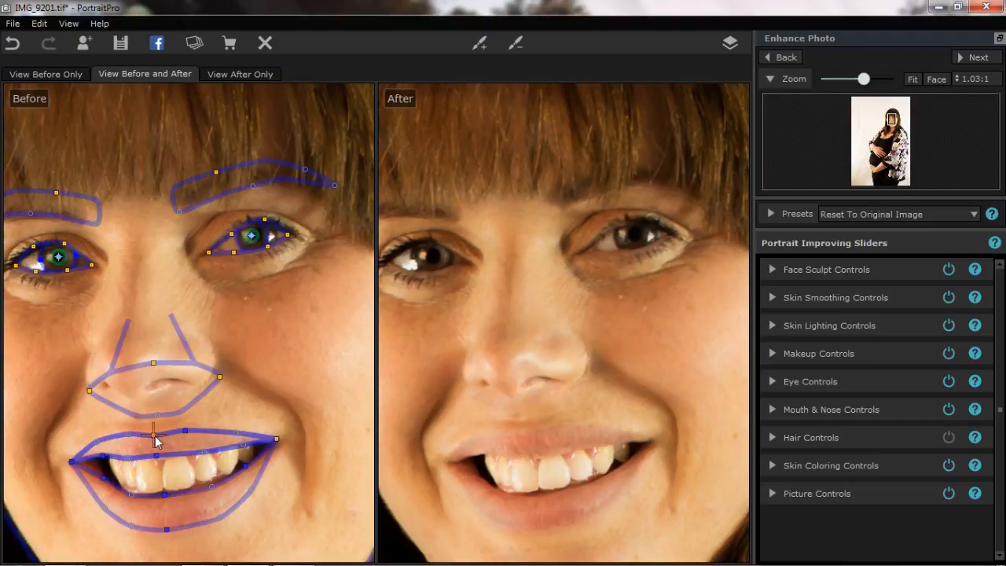
# - Reshape the nose outline by repositioning its tip, base and one nostril edge to match the nose
pyautogui.click(153, 364)
pyautogui.moveTo(148, 363); pyautogui.dragTo(120, 368)
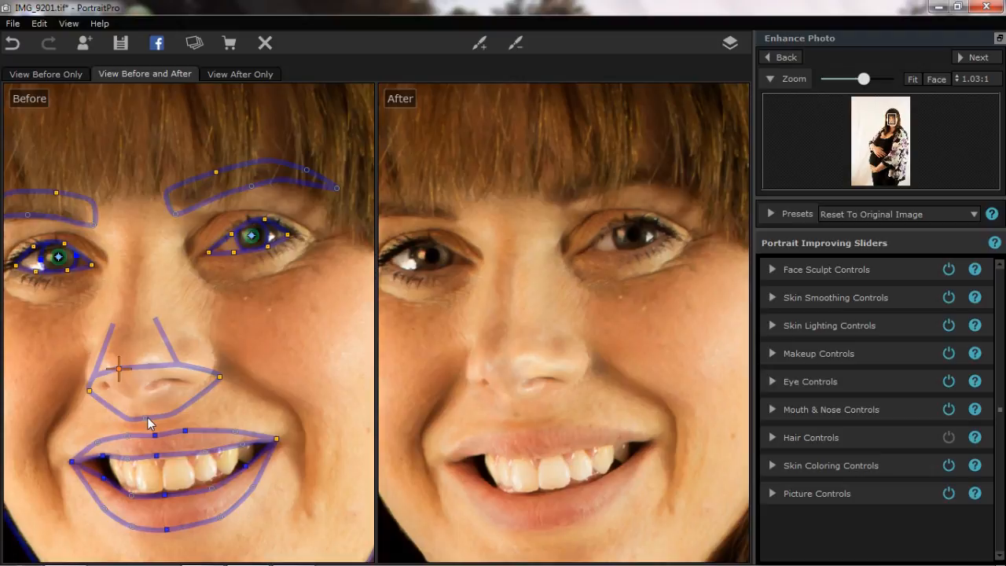
pyautogui.moveTo(141, 402); pyautogui.dragTo(141, 401)
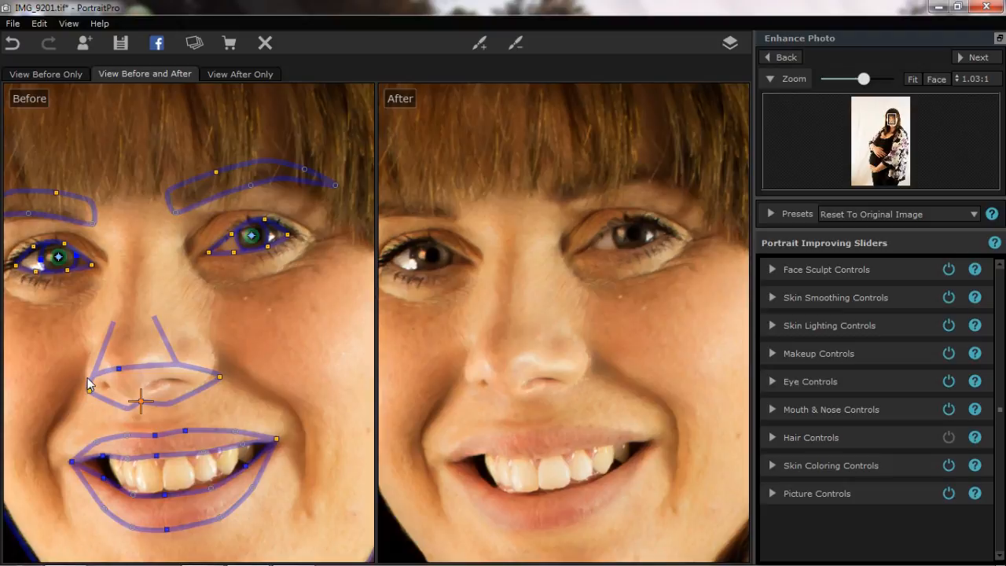
pyautogui.moveTo(87, 382); pyautogui.dragTo(80, 382)
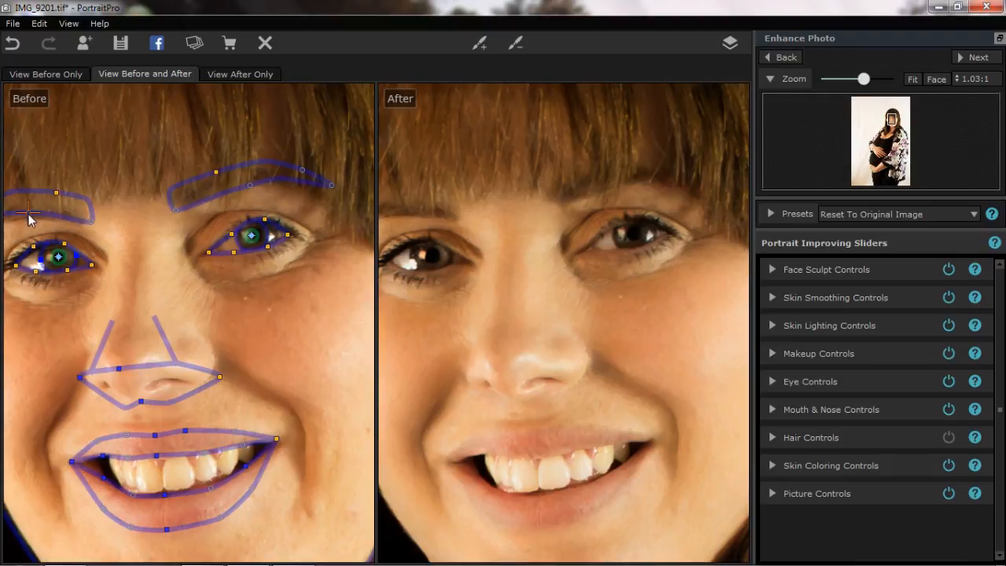
# - Lower the outline of the eyebrow nearest the image's left edge and adjust the other eye's upper-lid point
pyautogui.moveTo(29, 221); pyautogui.dragTo(30, 225)
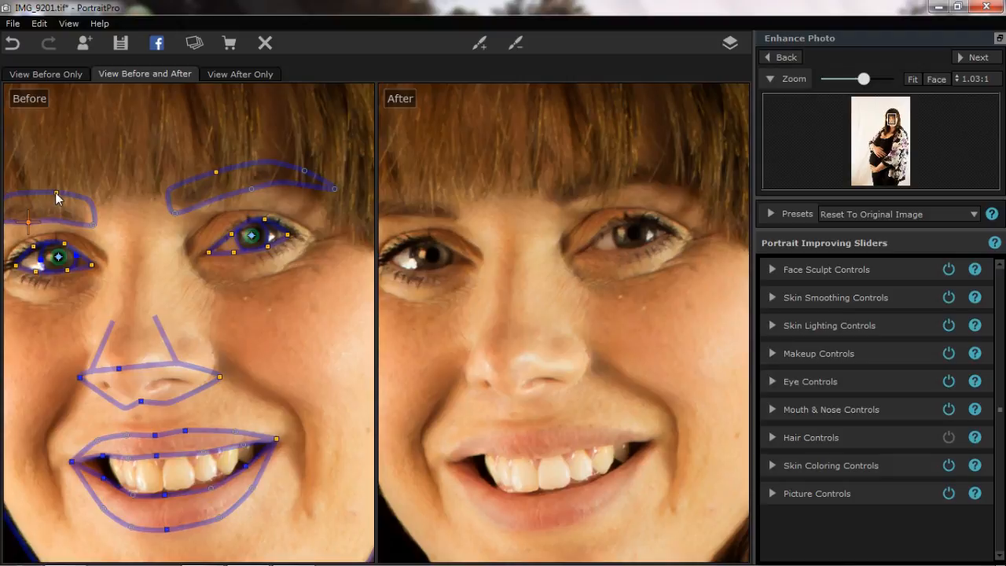
pyautogui.moveTo(56, 193); pyautogui.dragTo(55, 209)
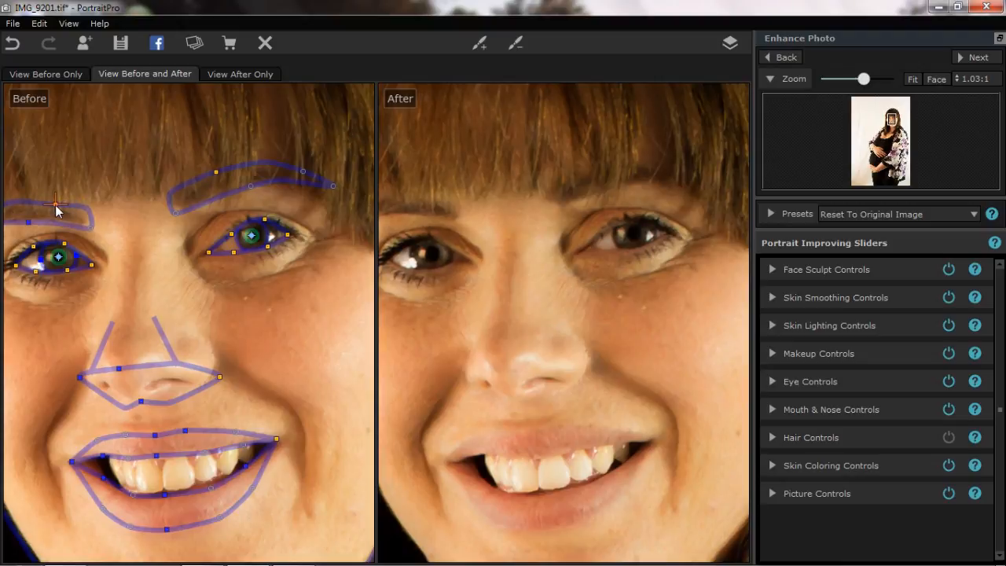
pyautogui.click(265, 222)
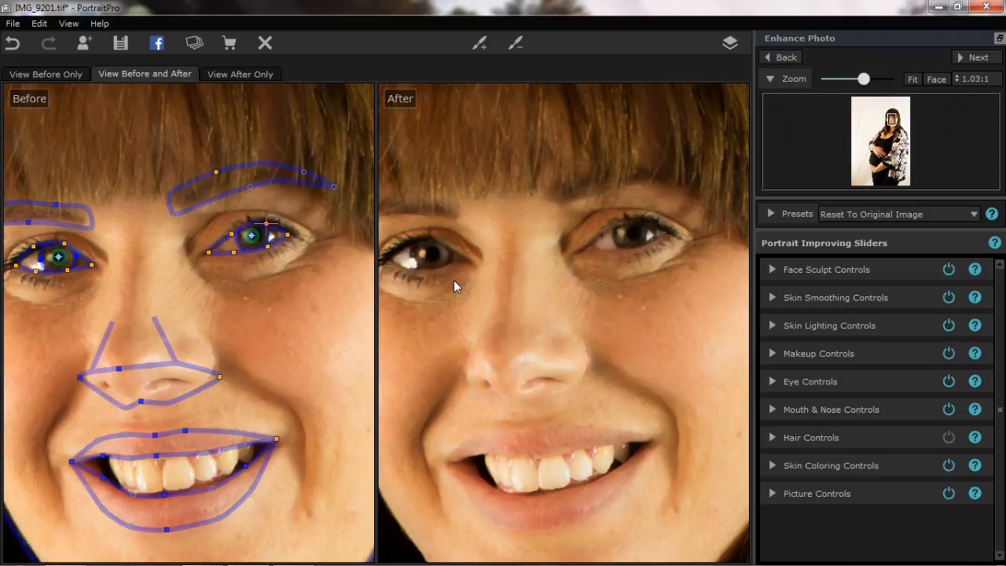
# - Apply the Reset To Original Image preset to clear the automatic enhancements and dismiss the preset tip
pyautogui.scroll(-3, 454, 280)
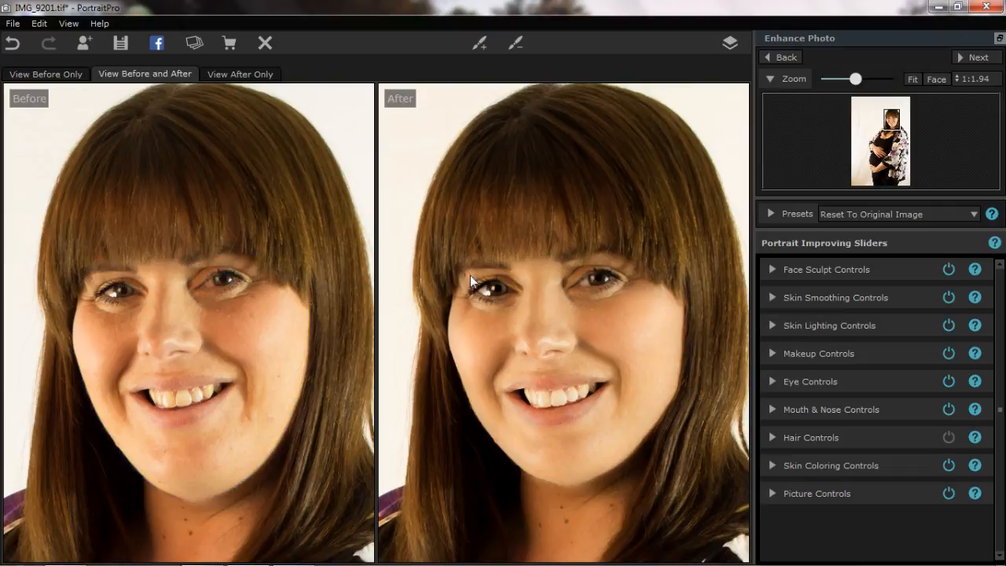
pyautogui.click(863, 218)
pyautogui.click(857, 237)
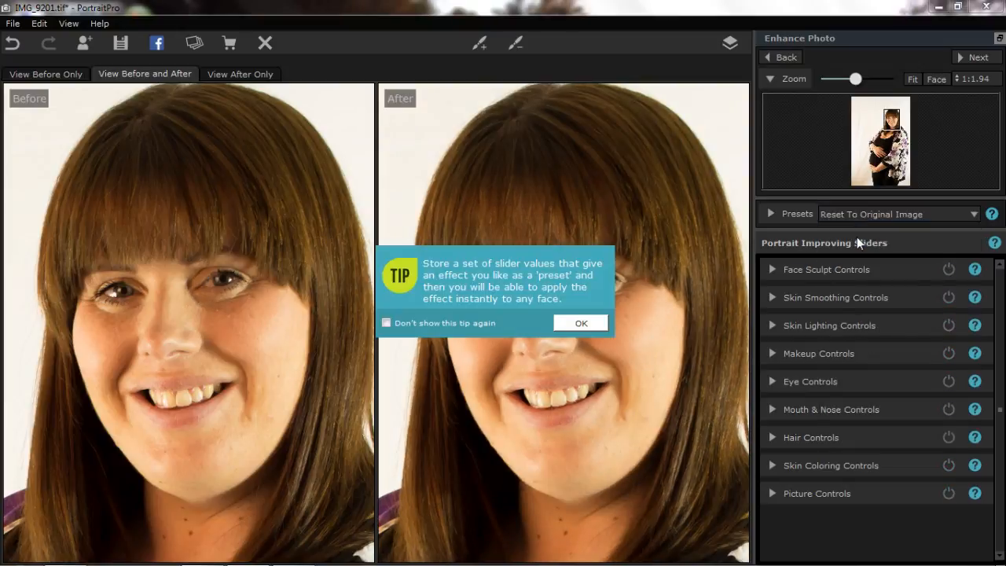
pyautogui.click(578, 321)
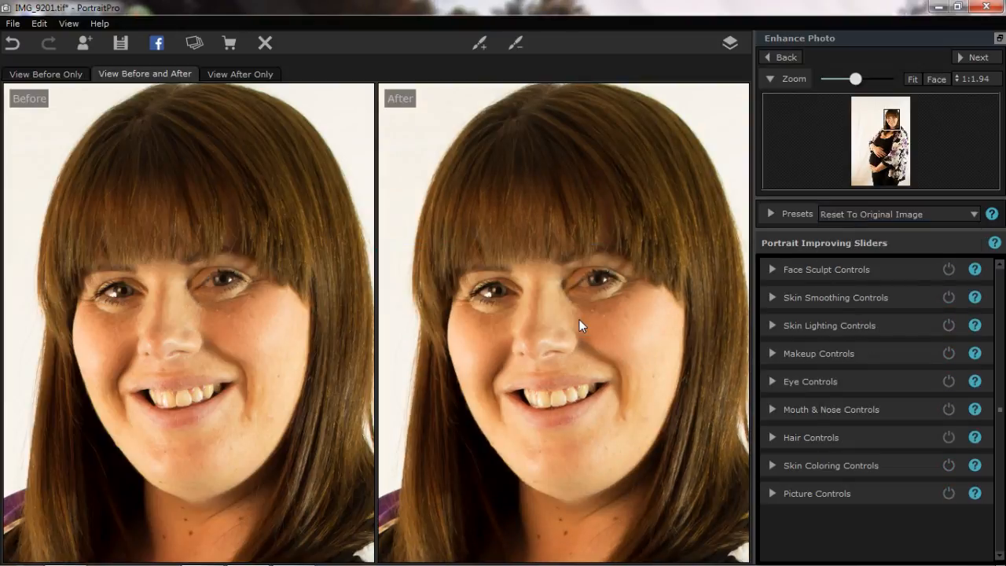
# - Apply face sculpting with Face Shape 23, Eyes 9 and Eye Widening 28
pyautogui.click(856, 271)
pyautogui.moveTo(866, 314); pyautogui.dragTo(924, 359)
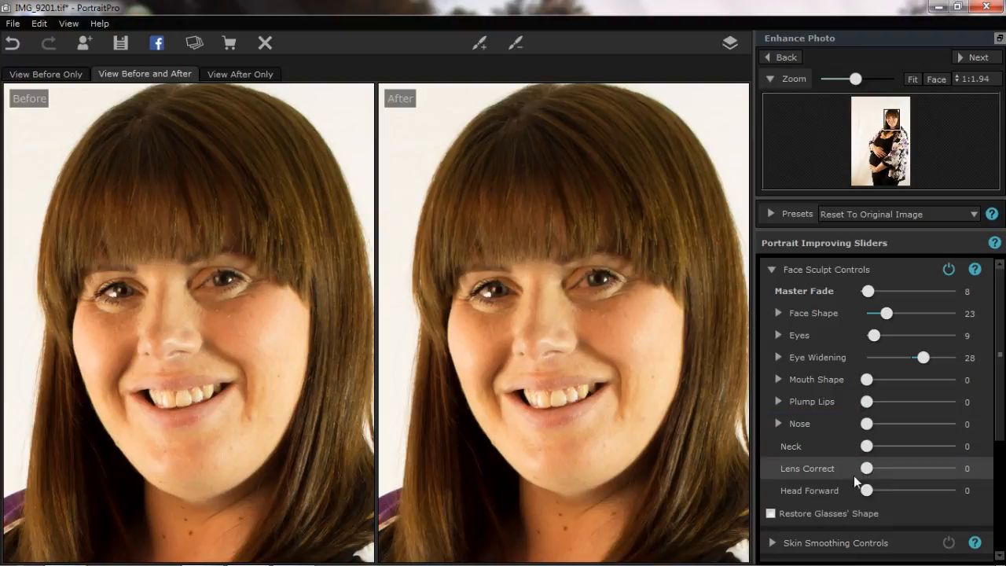
pyautogui.click(815, 265)
# - Set the Around Eyes skin smoothing to 85
pyautogui.click(815, 303)
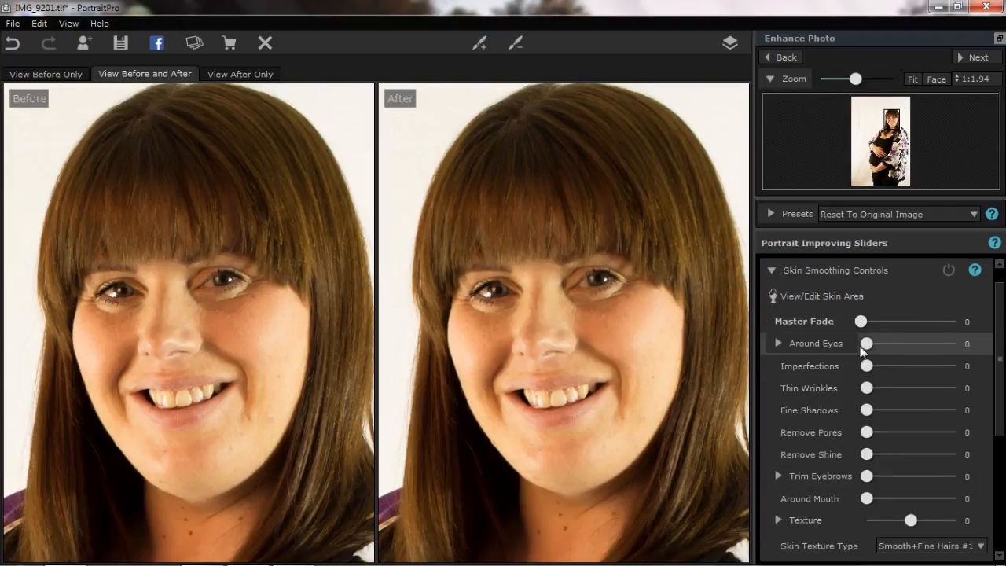
pyautogui.moveTo(867, 343); pyautogui.dragTo(943, 350)
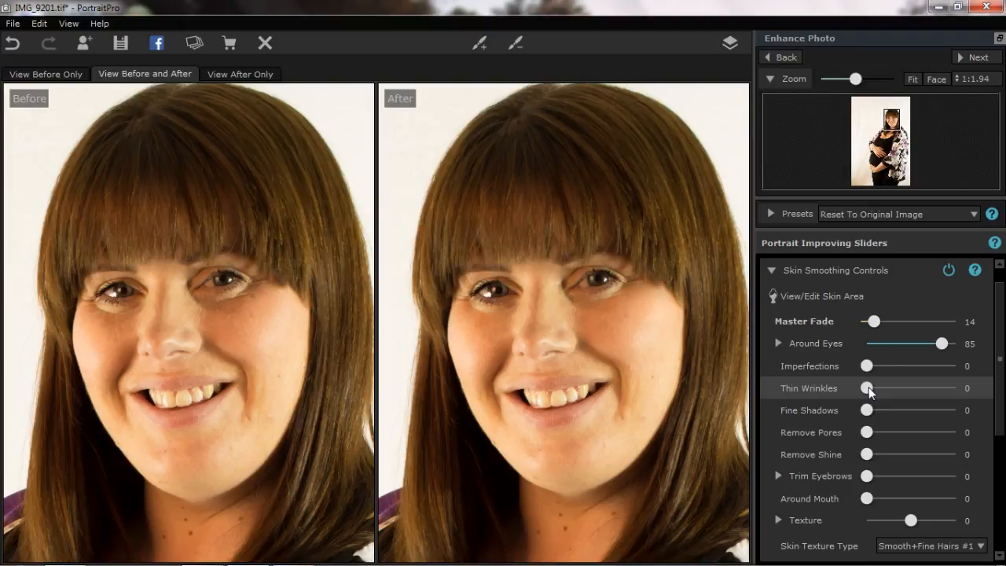
# - Set skin smoothing for Thin Wrinkles to 10, Fine Shadows to 10 and Around Mouth to 17
pyautogui.moveTo(866, 366)
pyautogui.mouseDown()
pyautogui.moveTo(997, 370)
pyautogui.moveTo(839, 369)
pyautogui.moveTo(997, 368)
pyautogui.moveTo(855, 377)
pyautogui.mouseUp()
pyautogui.moveTo(868, 393); pyautogui.dragTo(877, 428)
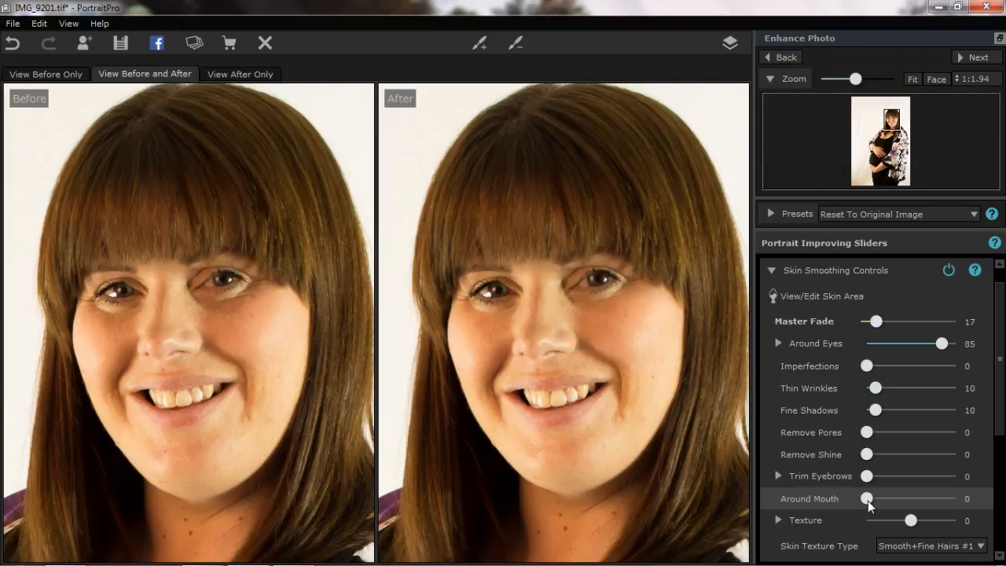
pyautogui.moveTo(868, 500); pyautogui.dragTo(956, 498)
pyautogui.moveTo(875, 510)
pyautogui.mouseDown()
pyautogui.moveTo(848, 511)
pyautogui.moveTo(965, 503)
pyautogui.moveTo(837, 488)
pyautogui.moveTo(930, 504)
pyautogui.moveTo(865, 500)
pyautogui.moveTo(880, 502)
pyautogui.mouseUp()
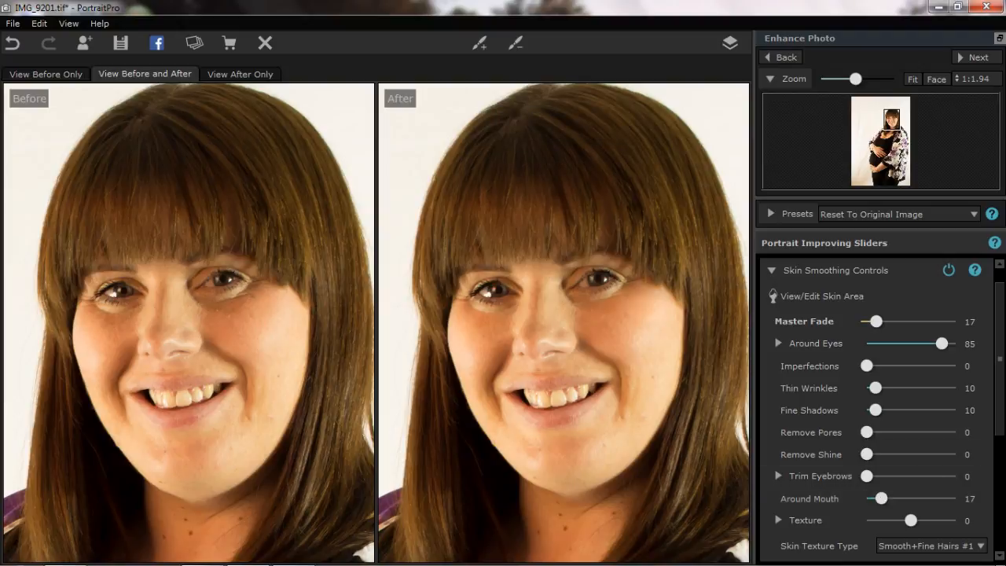
pyautogui.click(827, 268)
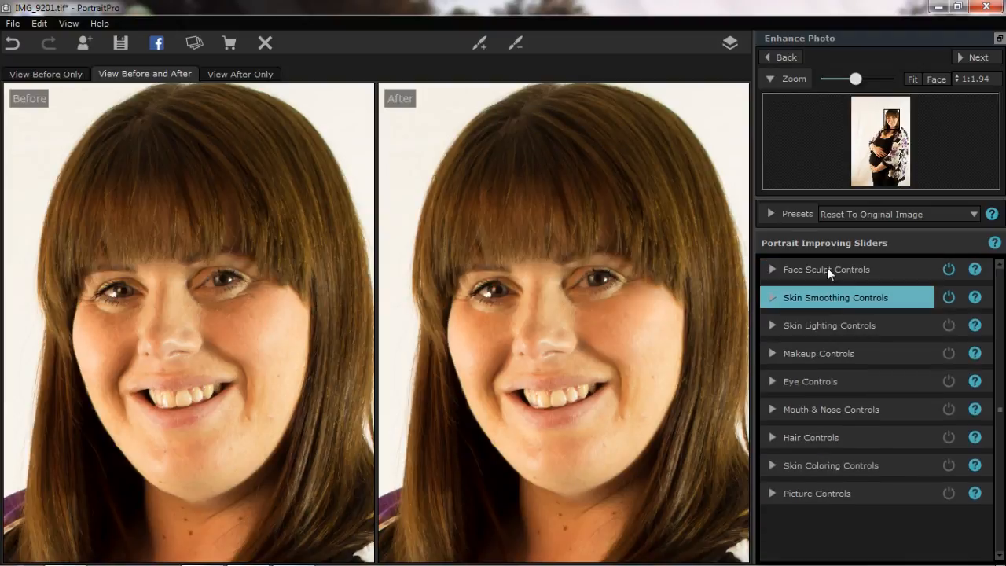
# - Try several skin lighting directions around the head model, from low, high and straight ahead
pyautogui.click(826, 329)
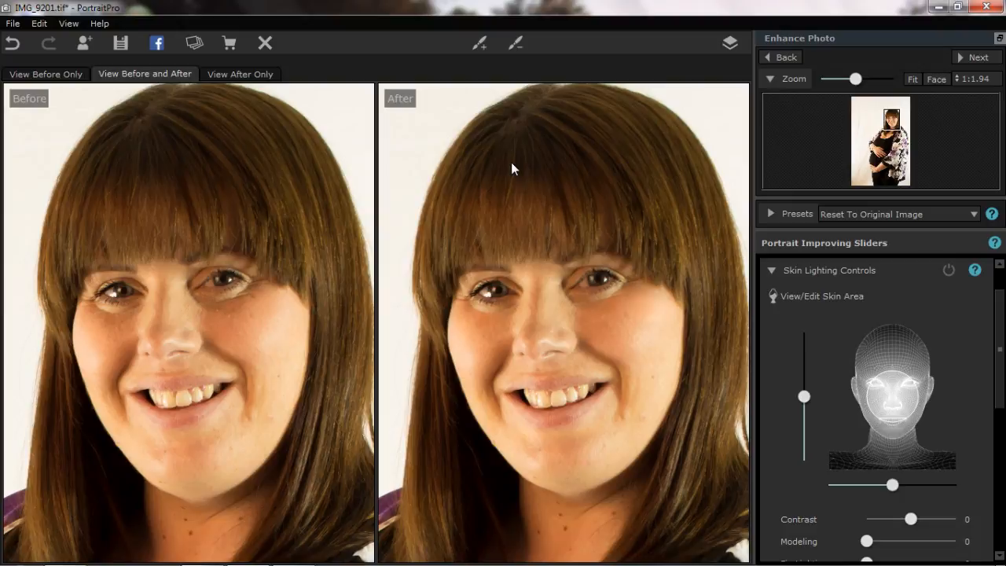
pyautogui.scroll(-2, 511, 164)
pyautogui.scroll(-1, 511, 168)
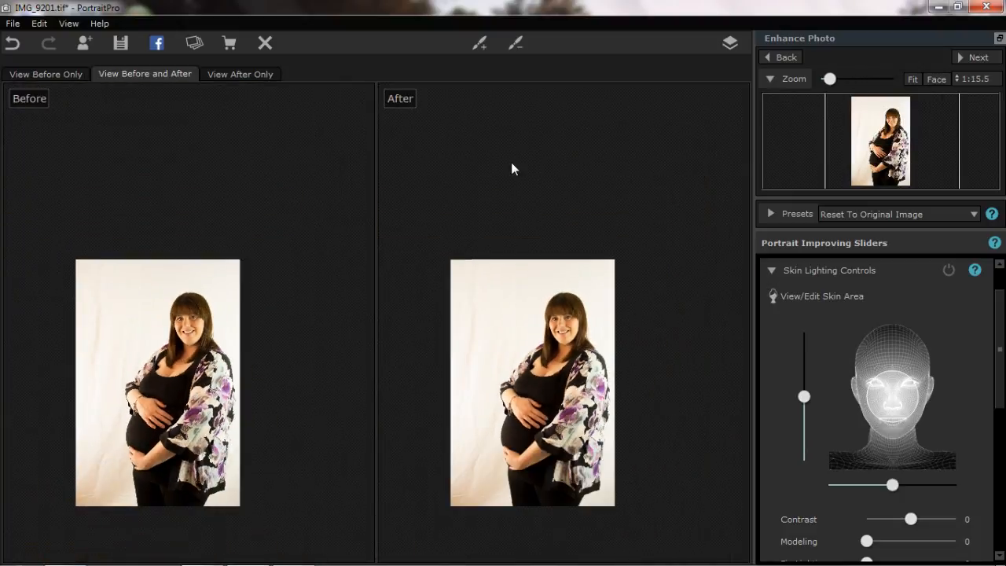
pyautogui.scroll(1, 511, 168)
pyautogui.click(896, 401)
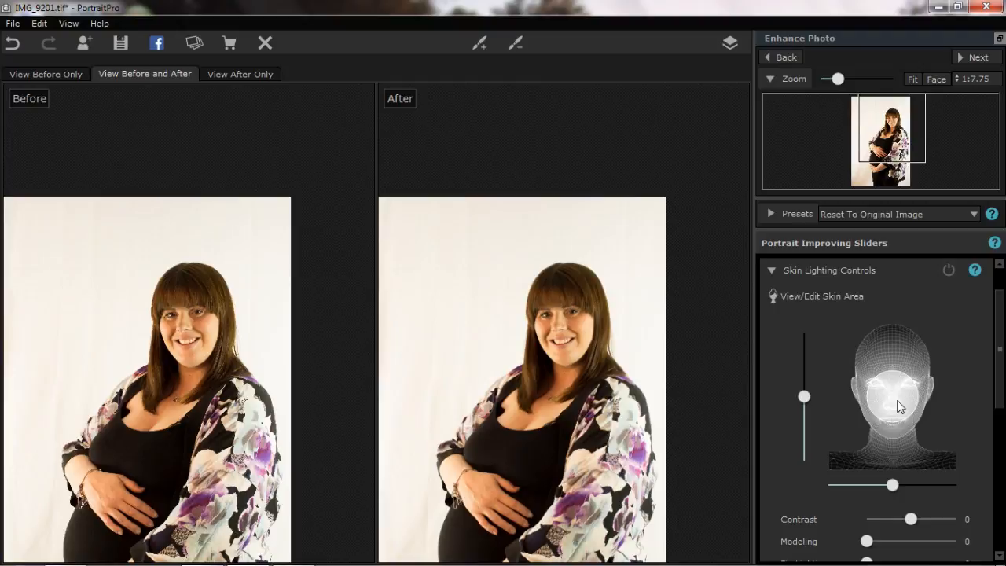
pyautogui.click(826, 375)
pyautogui.moveTo(805, 372); pyautogui.dragTo(800, 438)
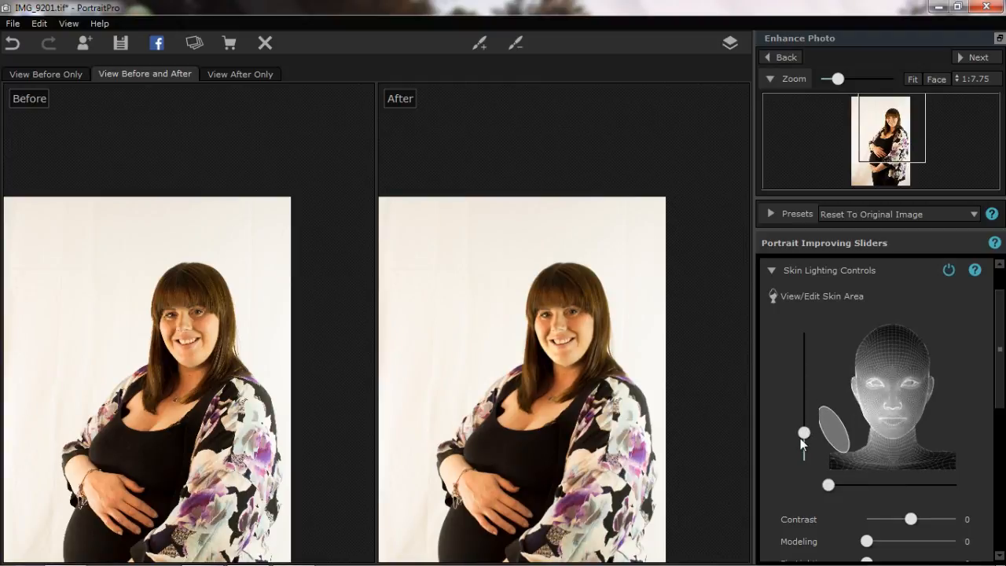
pyautogui.click(816, 321)
pyautogui.click(947, 342)
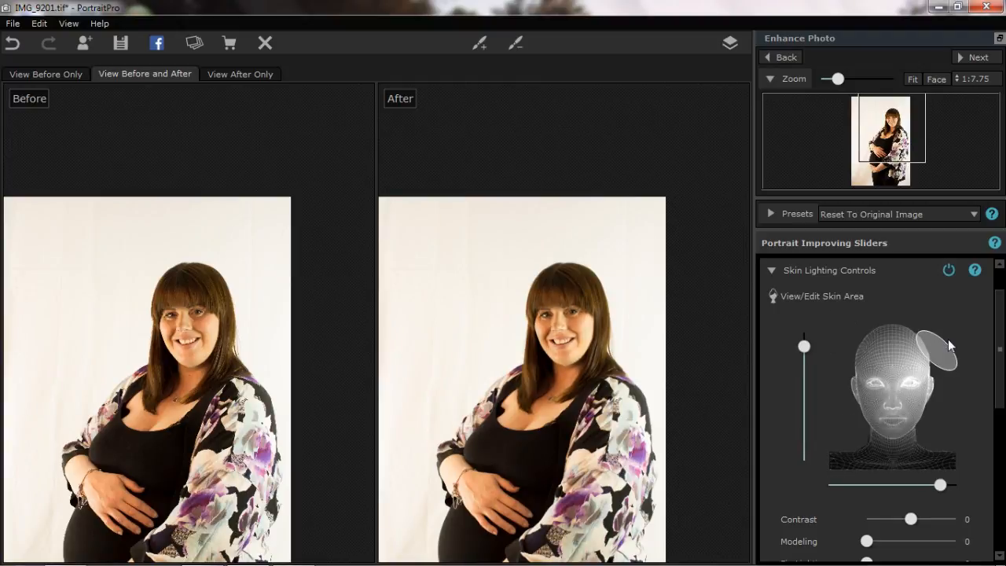
pyautogui.moveTo(948, 339); pyautogui.dragTo(763, 294)
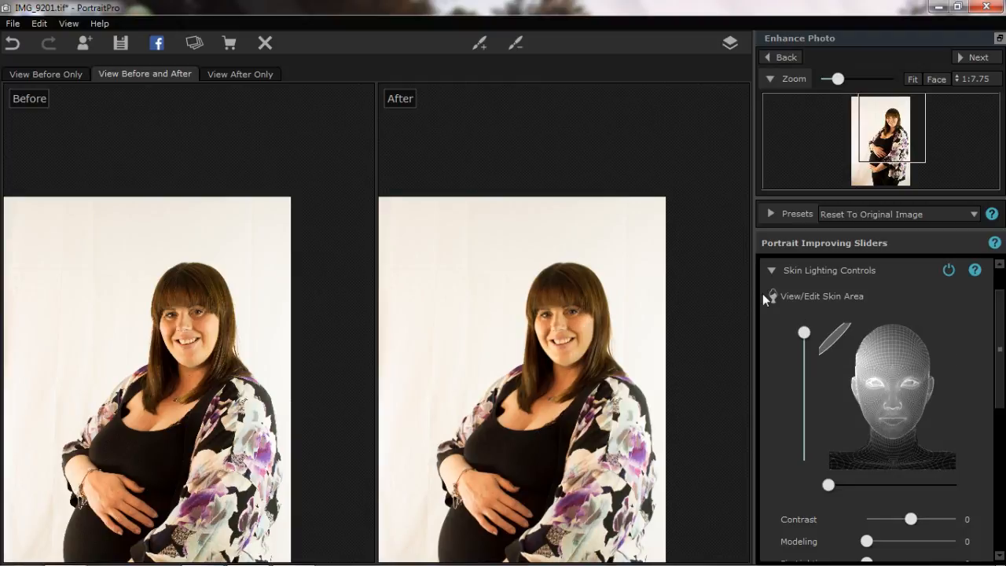
pyautogui.moveTo(762, 294); pyautogui.dragTo(885, 398)
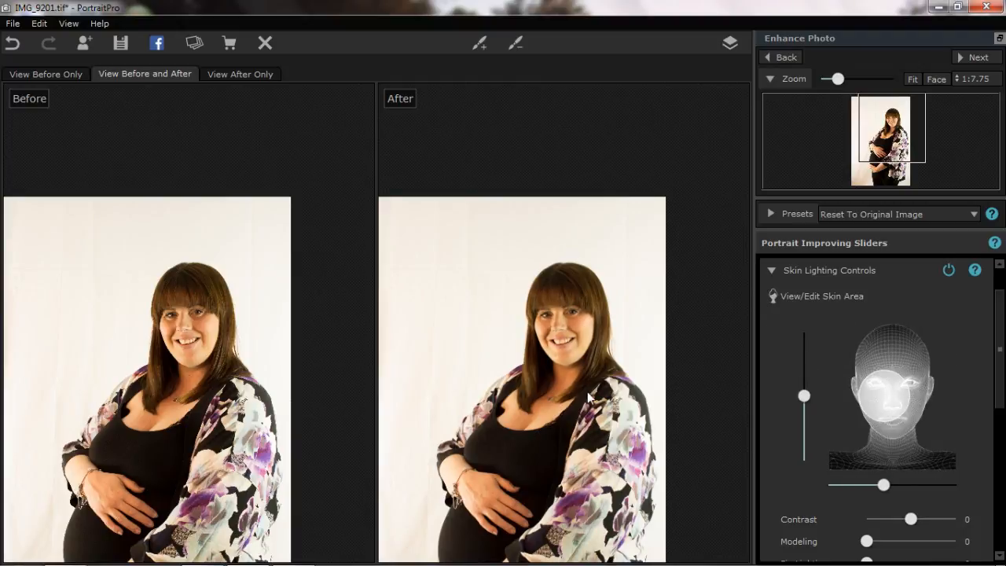
# - Direct the skin lighting from high up beside the face, toward the image's left edge
pyautogui.click(795, 370)
pyautogui.moveTo(794, 367); pyautogui.dragTo(780, 346)
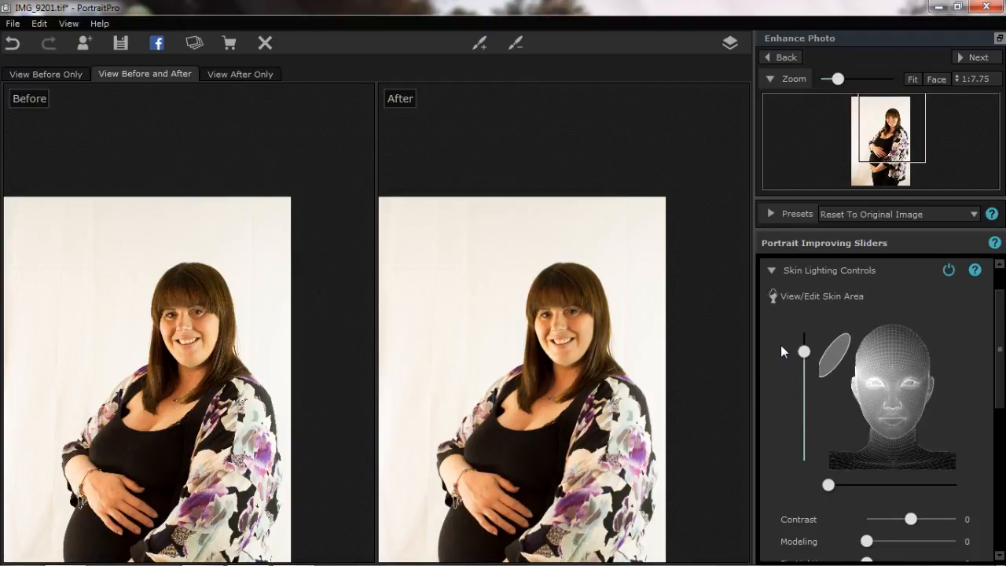
pyautogui.click(820, 271)
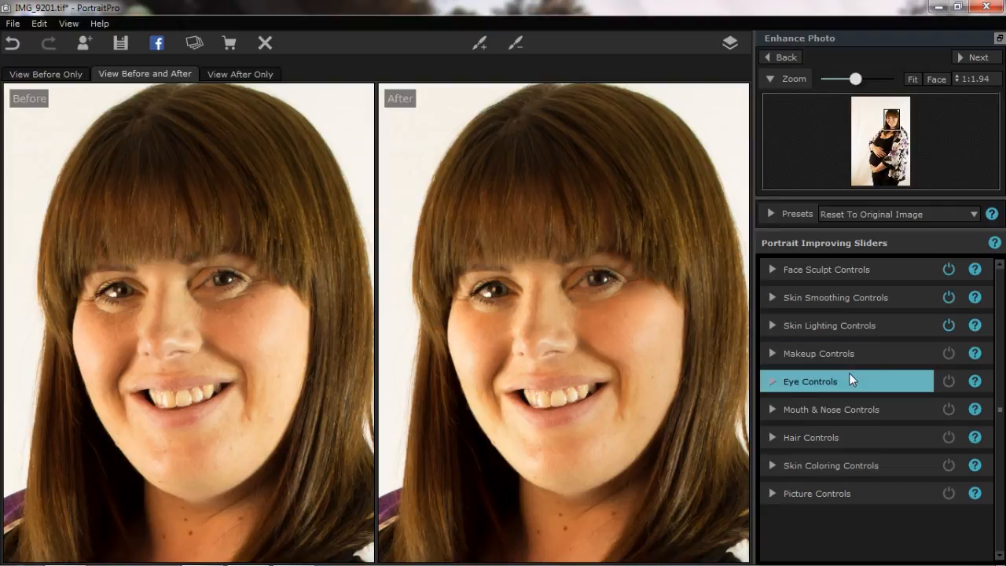
# - Apply lipstick makeup at strength 27
pyautogui.click(854, 351)
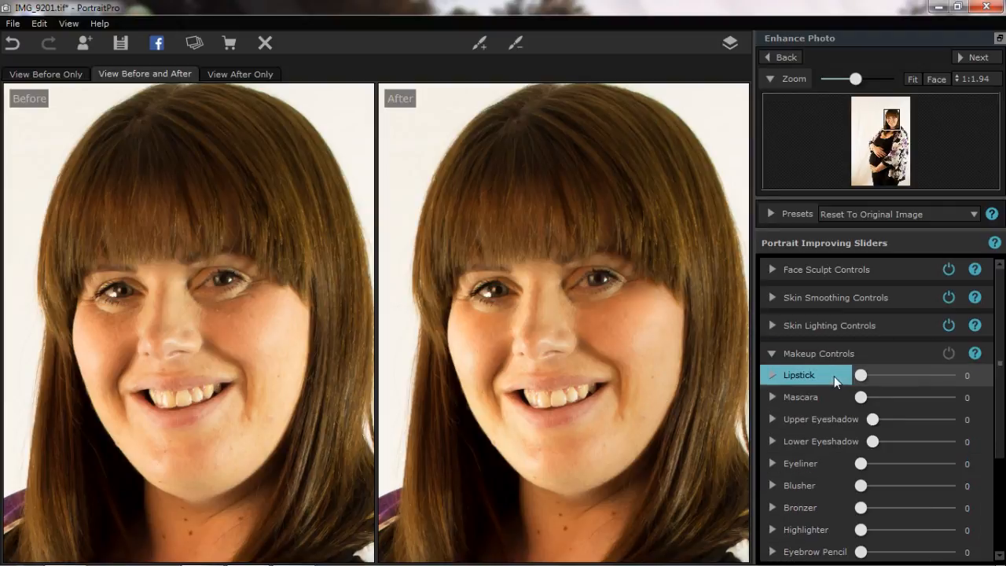
pyautogui.click(834, 375)
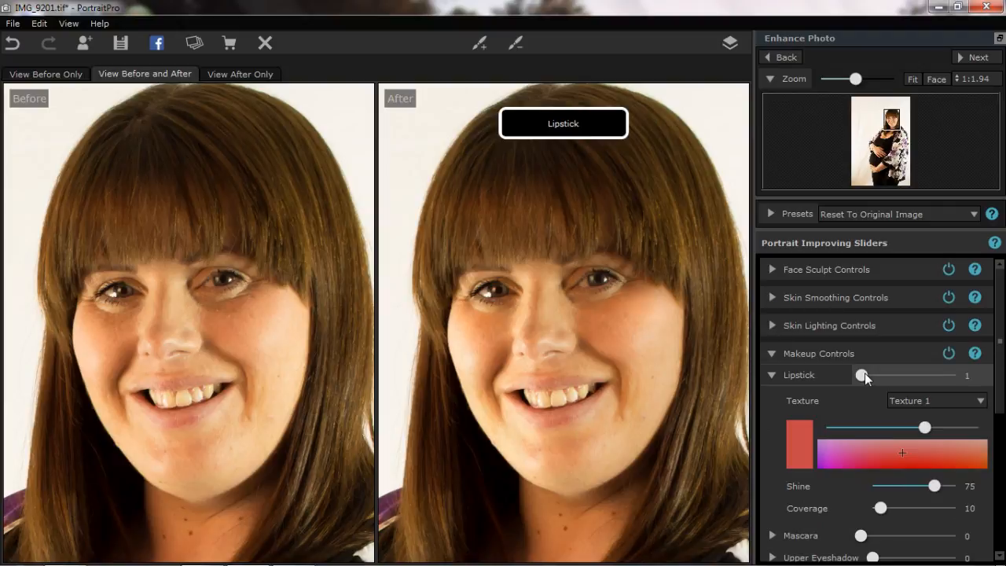
pyautogui.moveTo(863, 375); pyautogui.dragTo(889, 378)
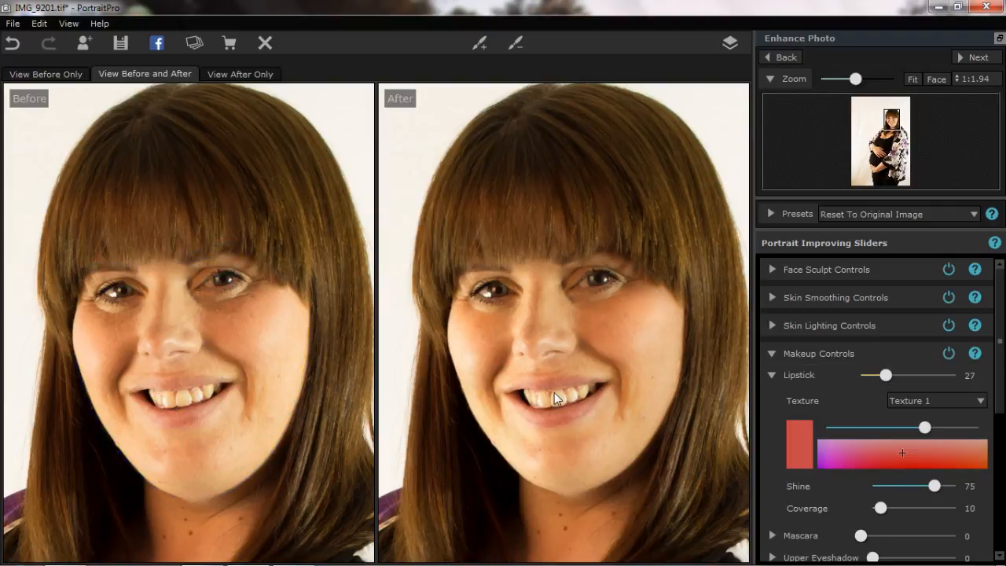
# - Compare Texture 2, Texture 3 and Texture 1 for the lipstick
pyautogui.click(945, 402)
pyautogui.click(931, 443)
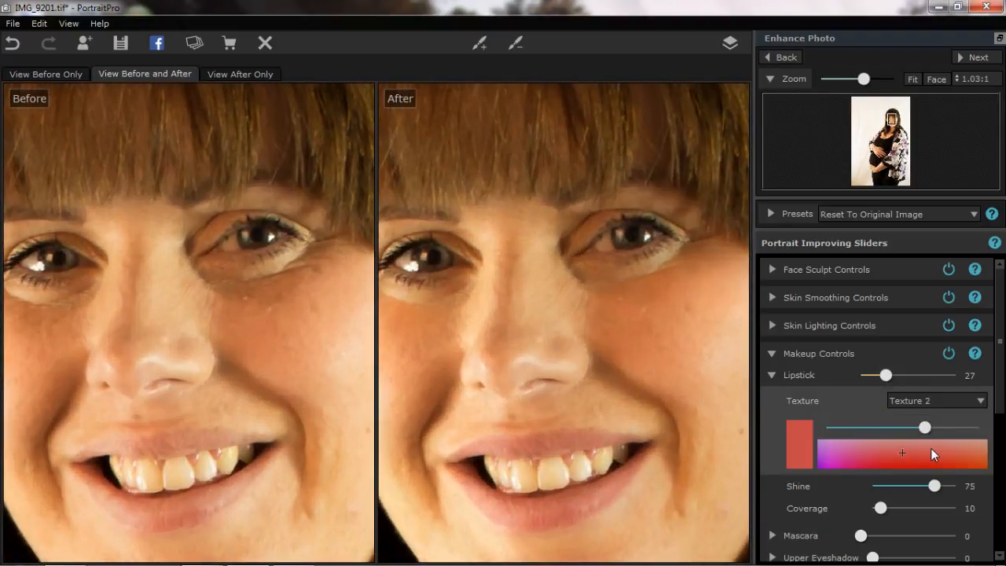
pyautogui.click(927, 401)
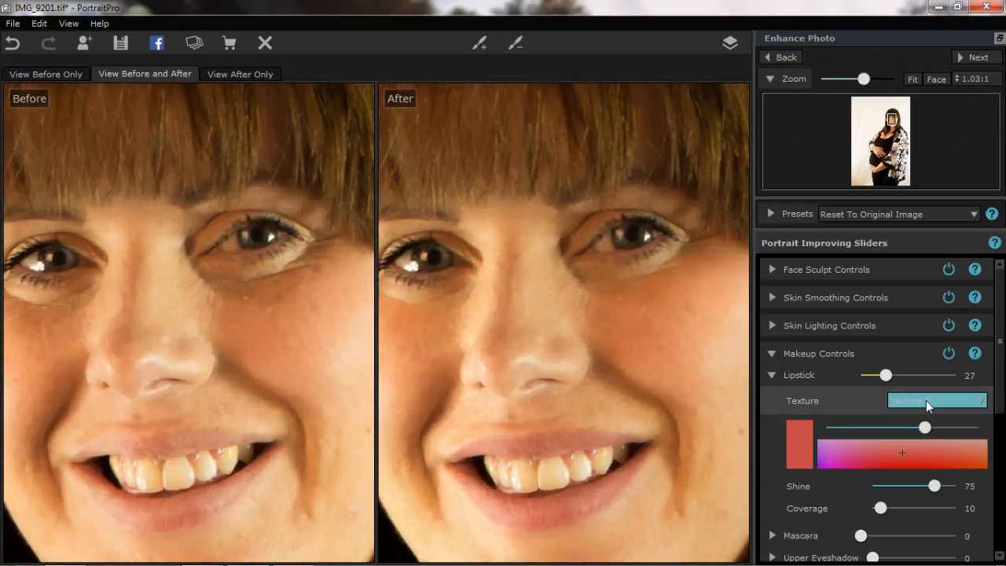
pyautogui.click(916, 452)
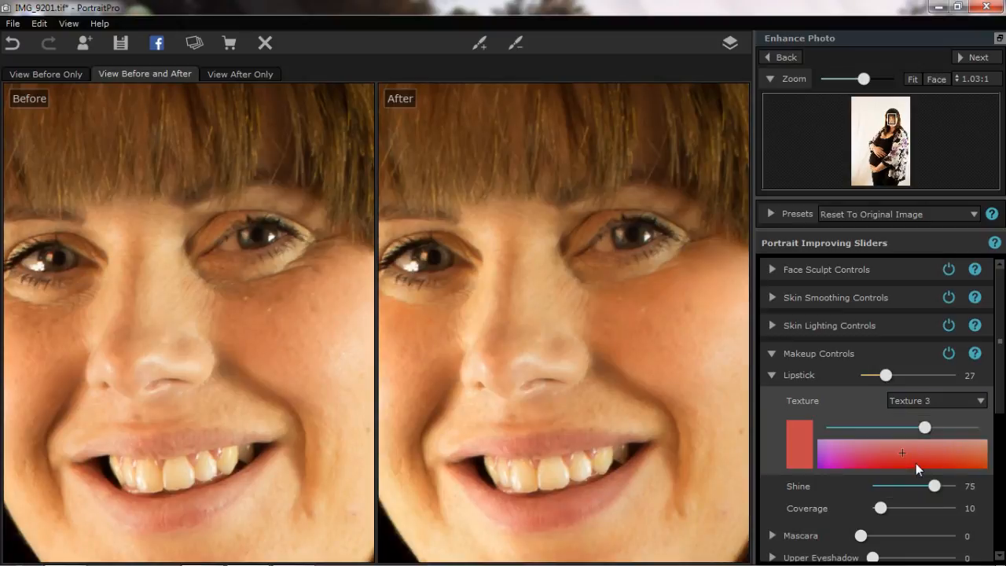
pyautogui.click(944, 401)
pyautogui.click(933, 464)
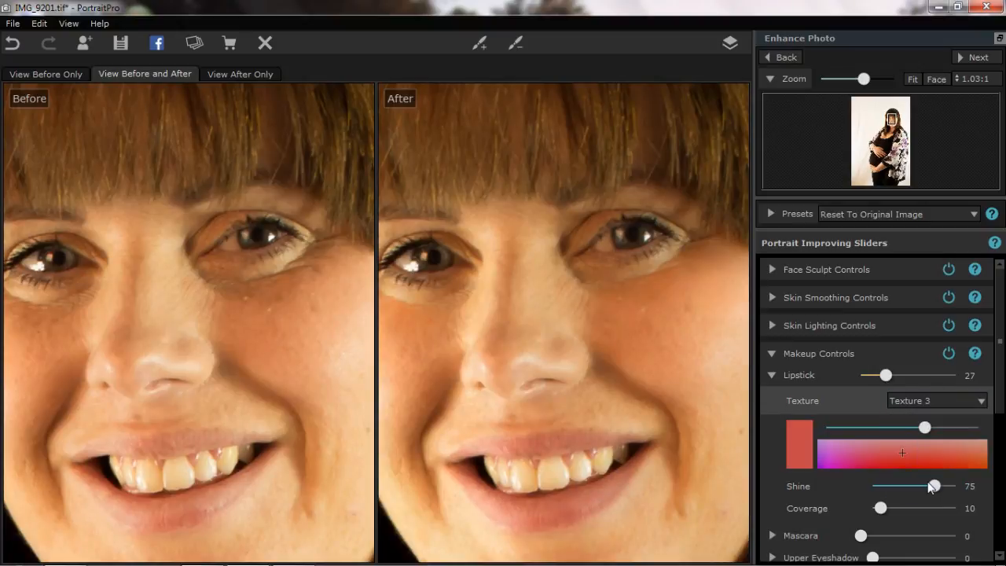
pyautogui.click(937, 403)
pyautogui.click(929, 427)
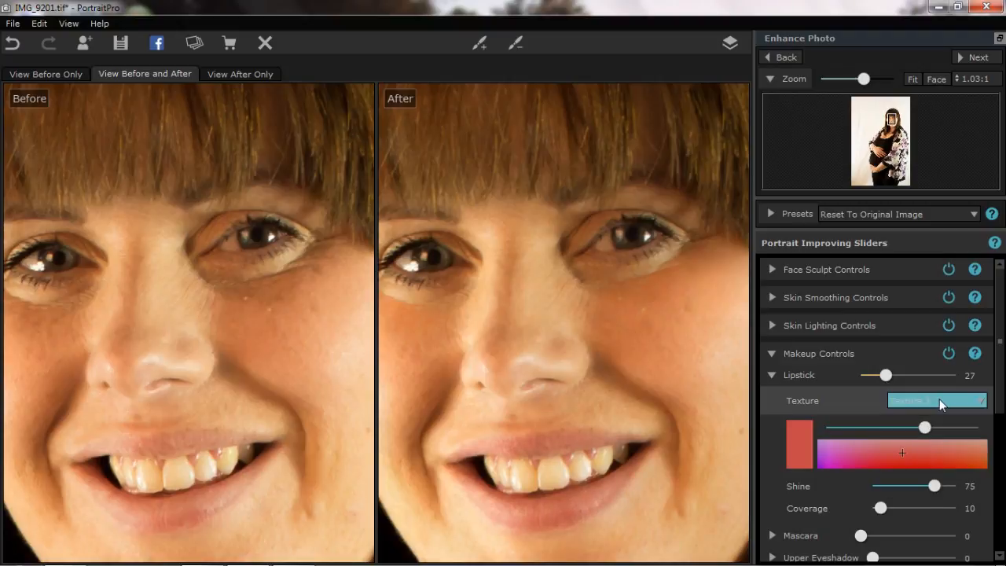
pyautogui.click(939, 400)
pyautogui.click(932, 423)
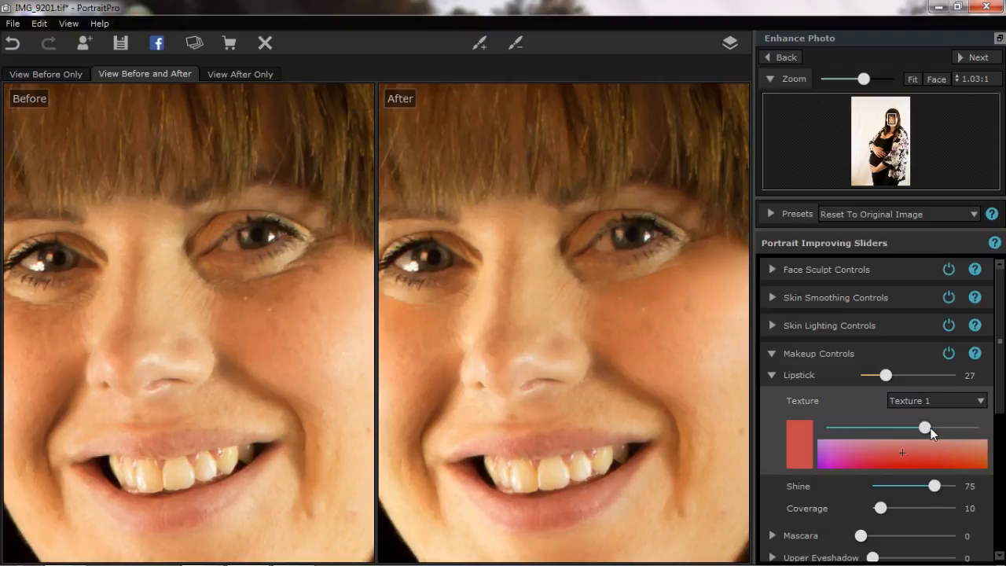
# - Set the lipstick texture to Texture 2, keeping the lipstick strength at 27
pyautogui.click(931, 405)
pyautogui.click(924, 439)
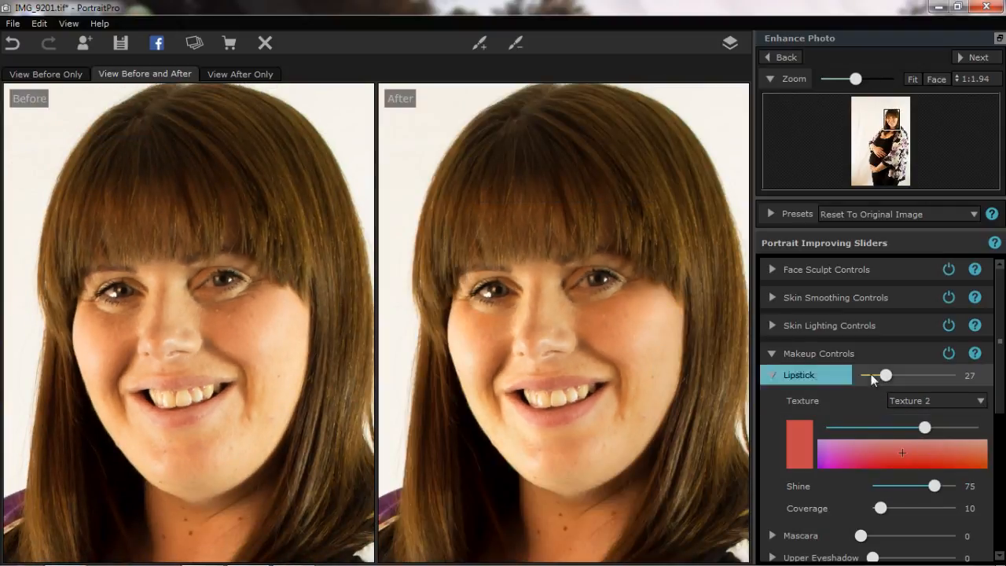
pyautogui.moveTo(886, 376)
pyautogui.mouseDown()
pyautogui.moveTo(940, 376)
pyautogui.moveTo(862, 378)
pyautogui.moveTo(885, 376)
pyautogui.mouseUp()
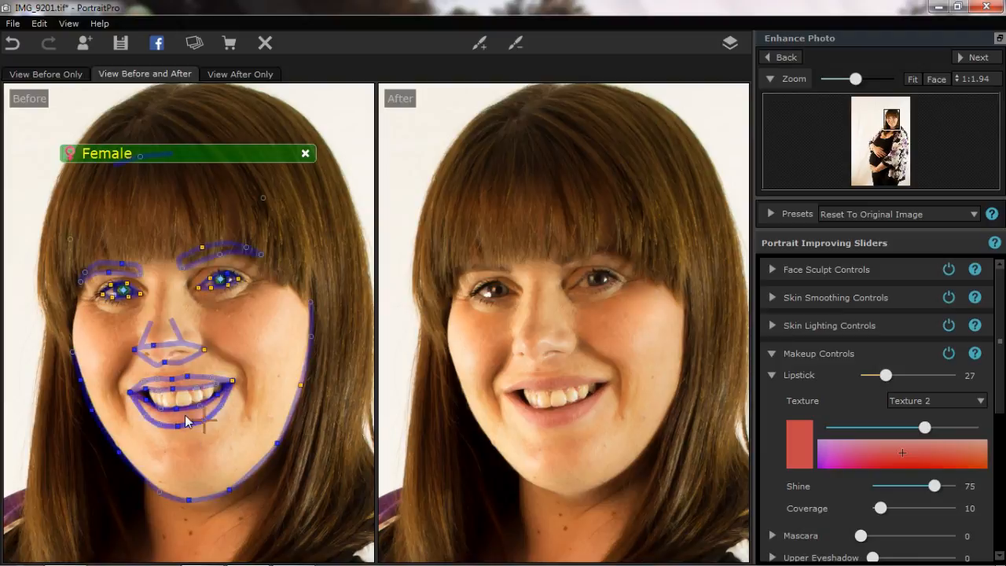
pyautogui.click(800, 377)
# - Apply mascara at 75 with the False Eyelashes Bold application and Nudge Upper Lash at -76
pyautogui.click(815, 400)
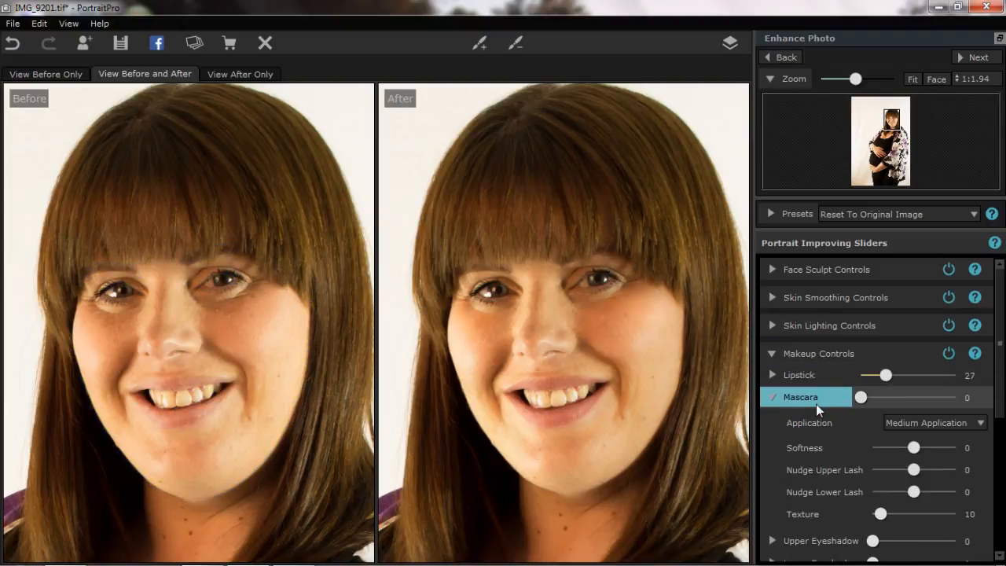
pyautogui.click(914, 431)
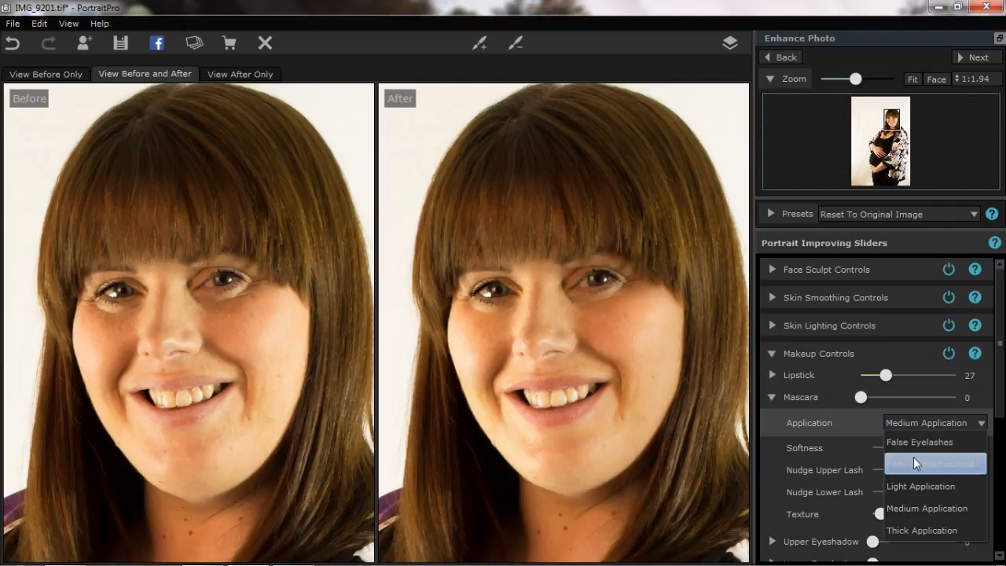
pyautogui.click(914, 464)
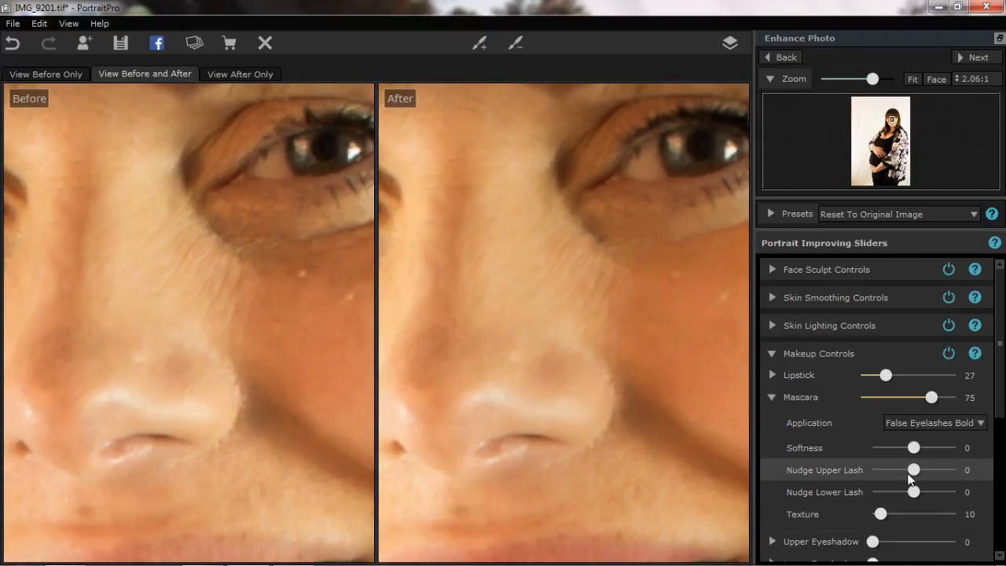
pyautogui.moveTo(918, 470); pyautogui.dragTo(884, 475)
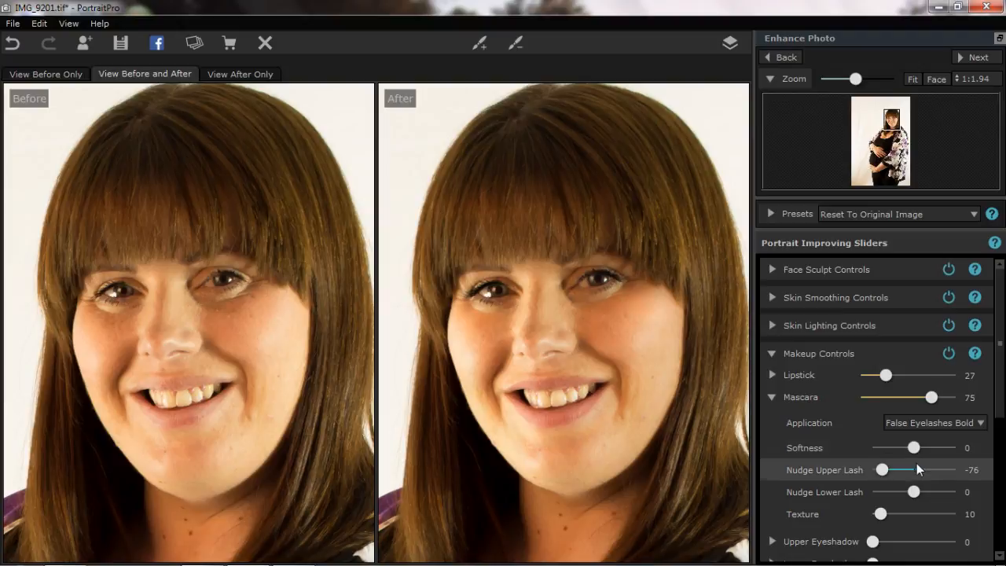
pyautogui.click(811, 401)
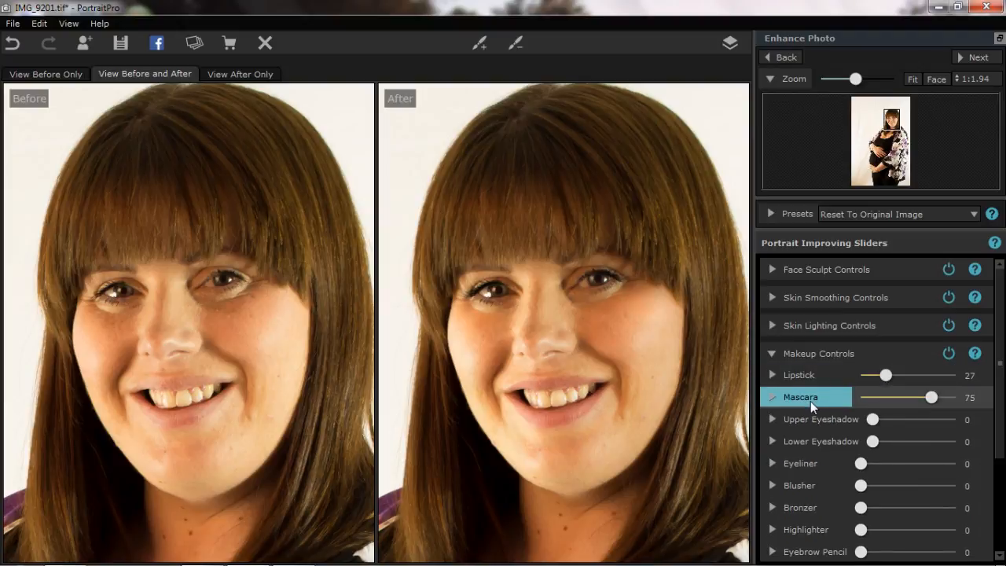
# - Try different Texture amounts for the mascara
pyautogui.click(810, 401)
pyautogui.moveTo(882, 515); pyautogui.dragTo(989, 515)
pyautogui.moveTo(925, 545); pyautogui.dragTo(886, 534)
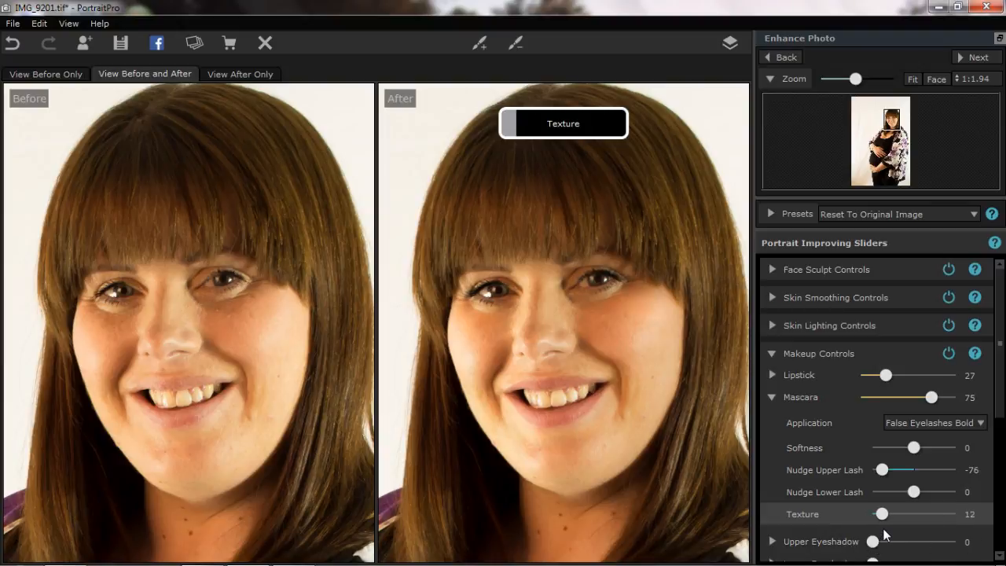
pyautogui.click(812, 350)
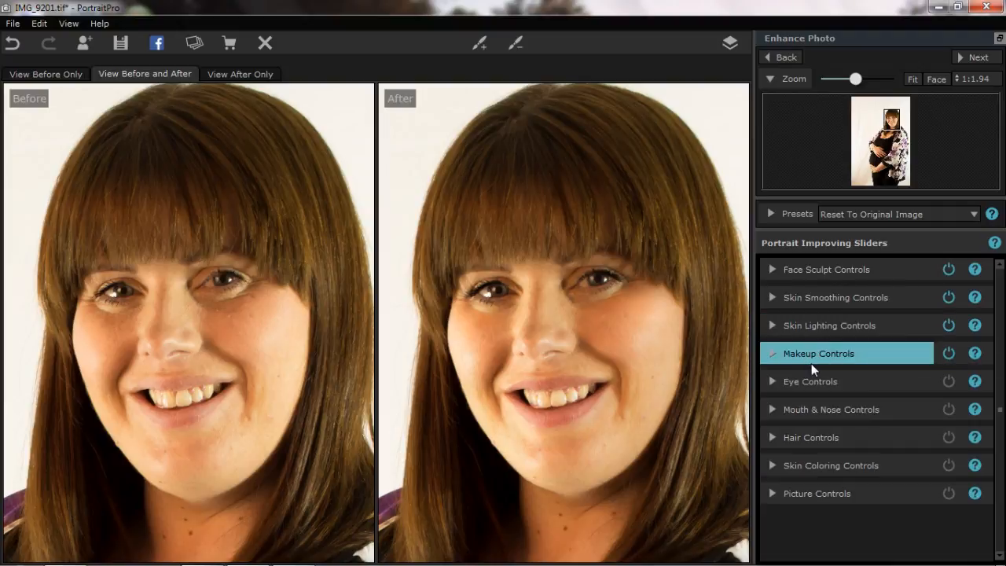
pyautogui.click(810, 351)
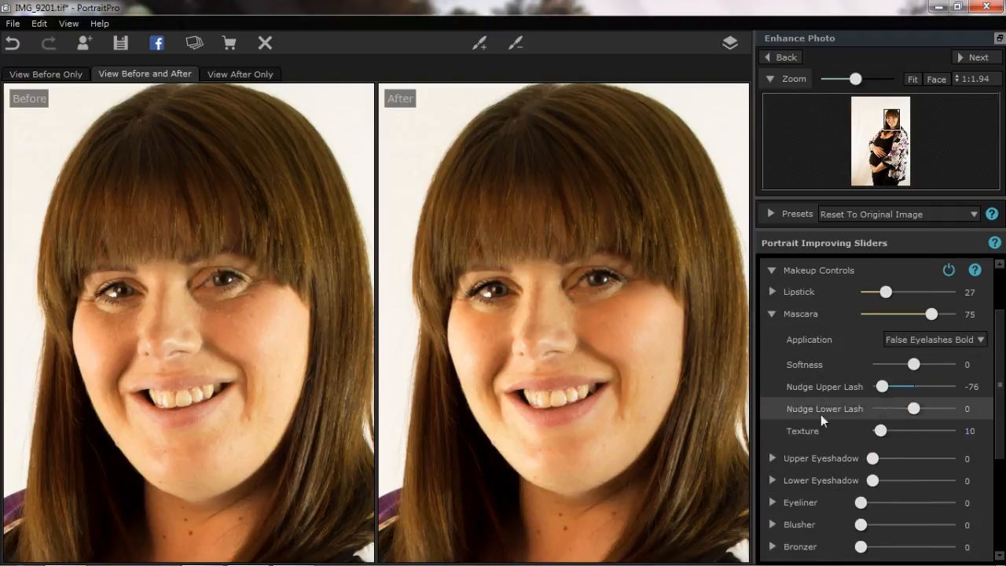
pyautogui.click(829, 314)
# - Set the Upper Eyeshadow makeup to 11, dismissing the tip about makeup showing through hair
pyautogui.click(829, 358)
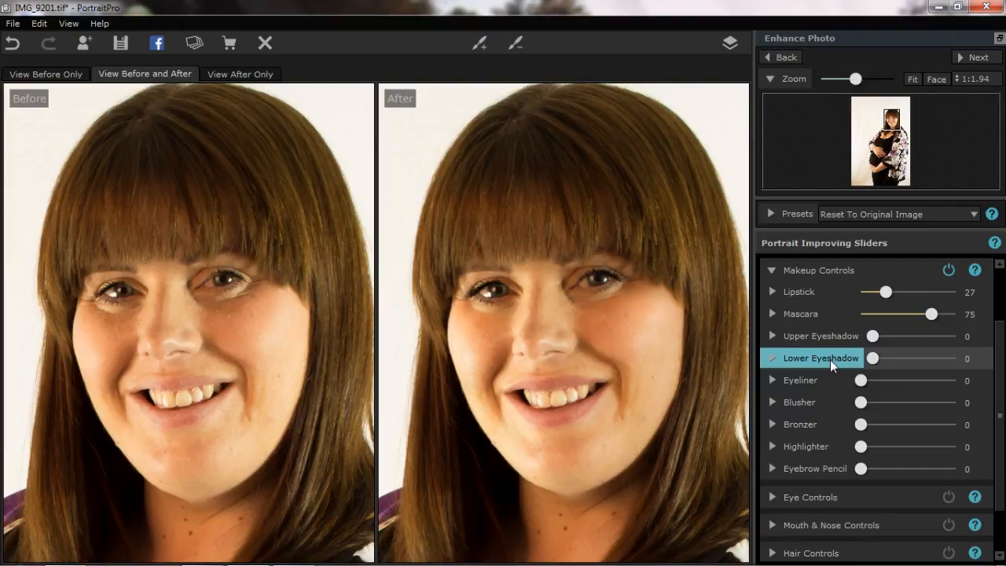
pyautogui.click(831, 338)
pyautogui.click(832, 338)
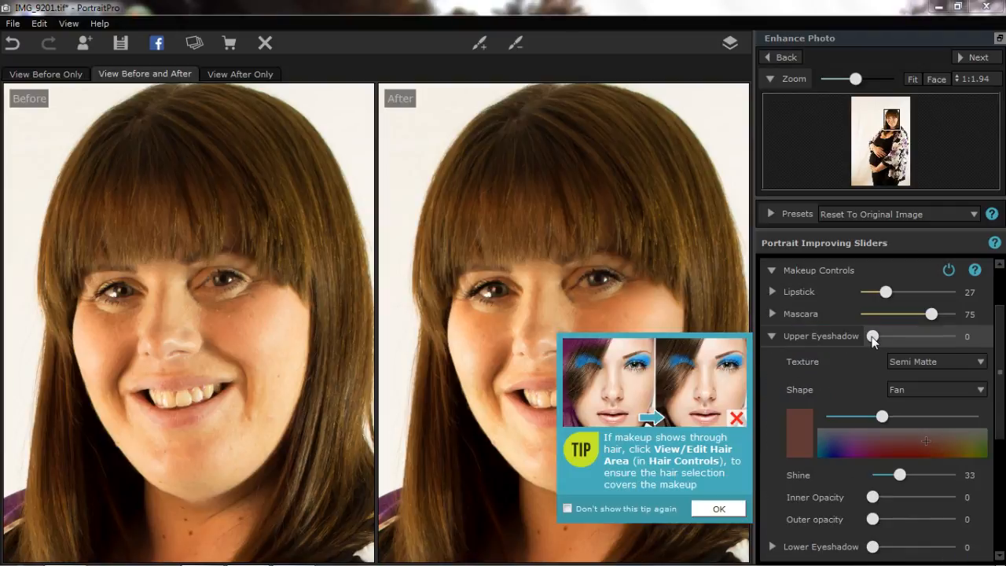
pyautogui.click(658, 511)
pyautogui.click(719, 509)
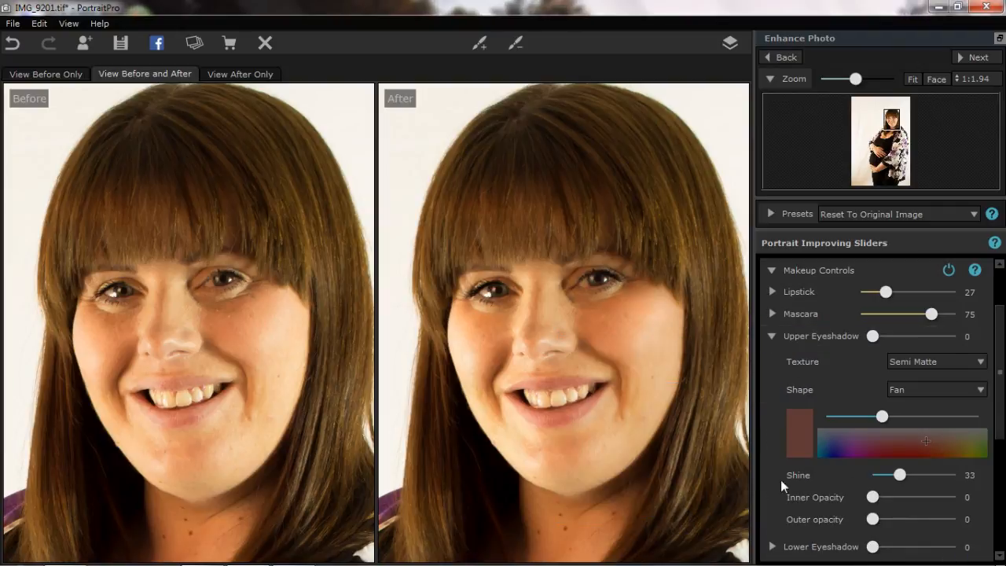
pyautogui.moveTo(878, 338)
pyautogui.mouseDown()
pyautogui.moveTo(912, 336)
pyautogui.moveTo(882, 338)
pyautogui.mouseUp()
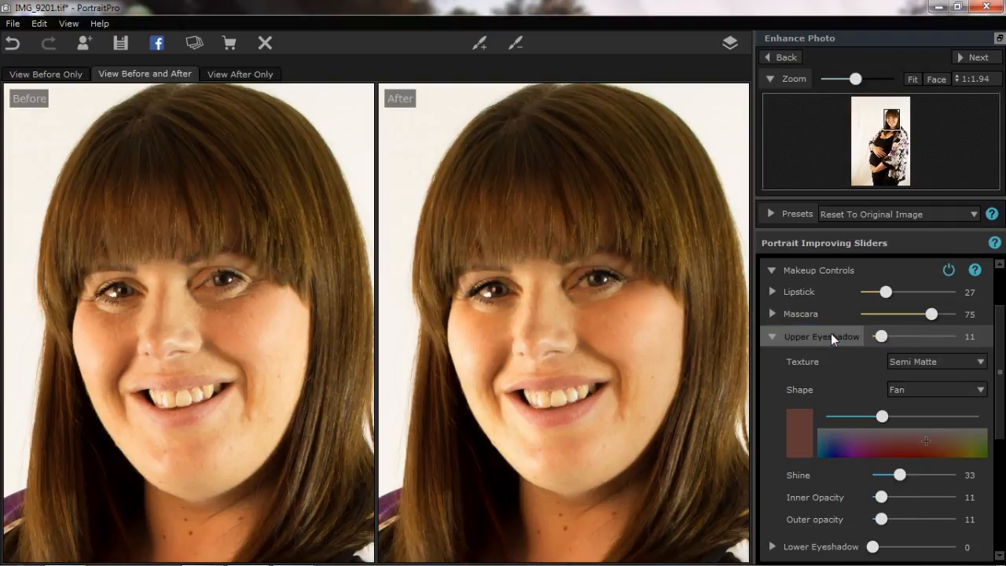
# - Apply eyeliner makeup at a strength of 29, dismissing the tip about makeup showing through hair
pyautogui.click(831, 335)
pyautogui.click(818, 379)
pyautogui.moveTo(861, 381); pyautogui.dragTo(887, 380)
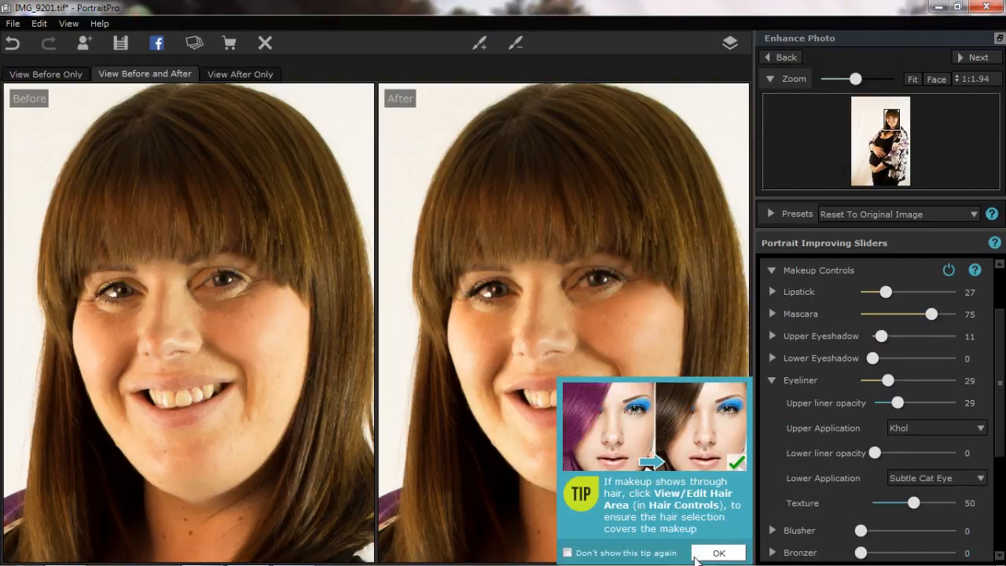
pyautogui.click(719, 553)
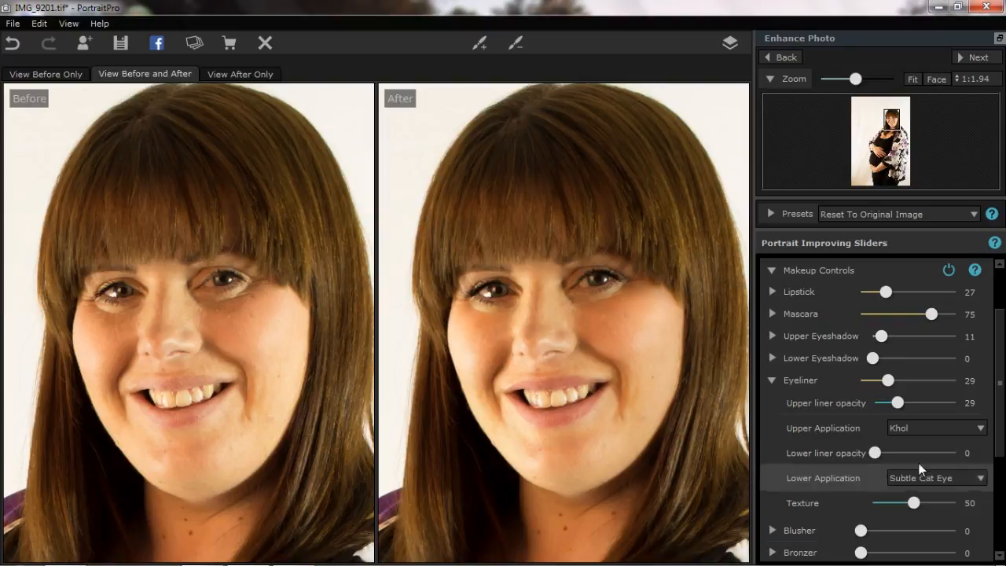
# - Try the Thick Cat Eye and Simple Liquid Line upper eyeliner applications with the eyeliner lowered to 6
pyautogui.click(944, 424)
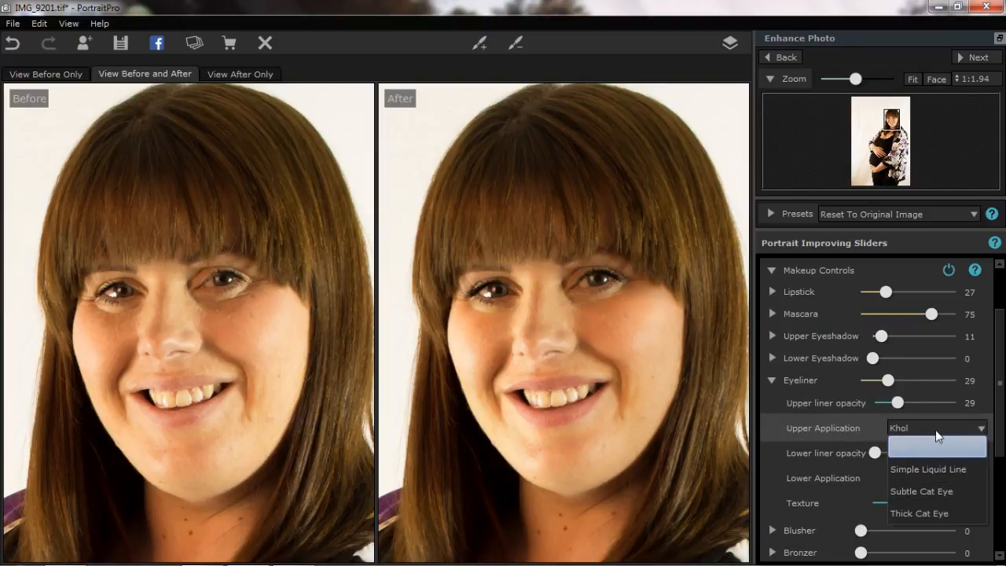
pyautogui.click(917, 513)
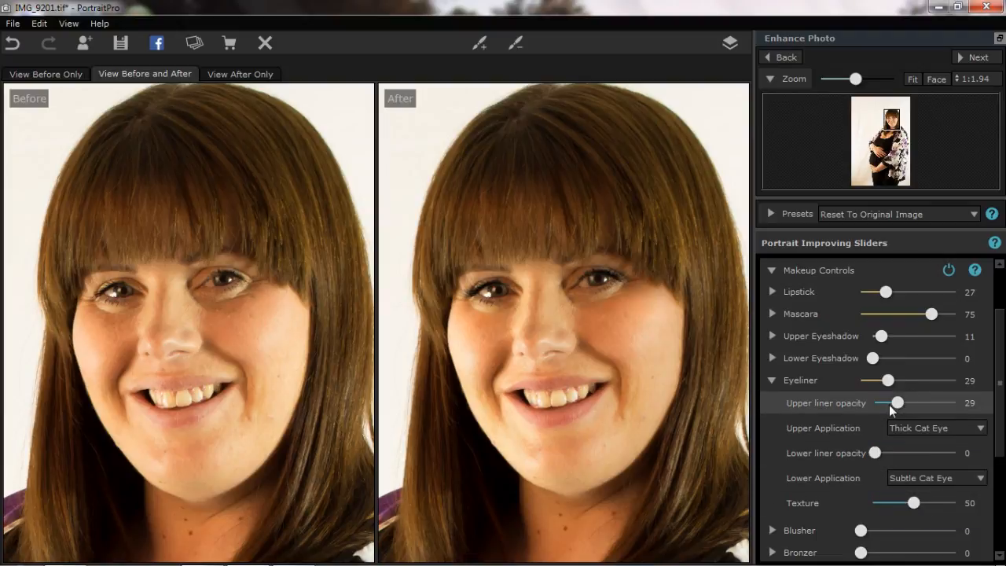
pyautogui.moveTo(889, 380); pyautogui.dragTo(870, 402)
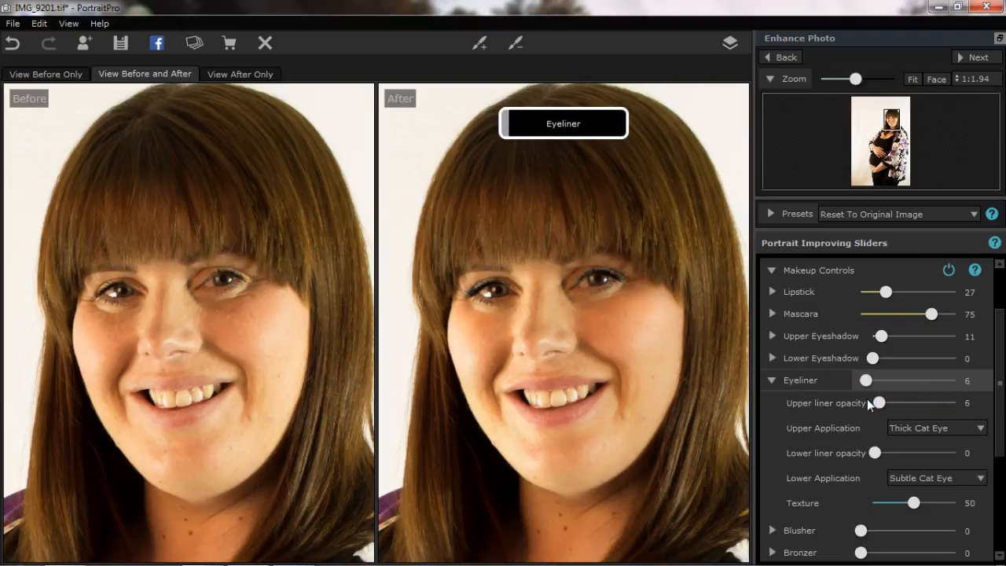
pyautogui.click(905, 429)
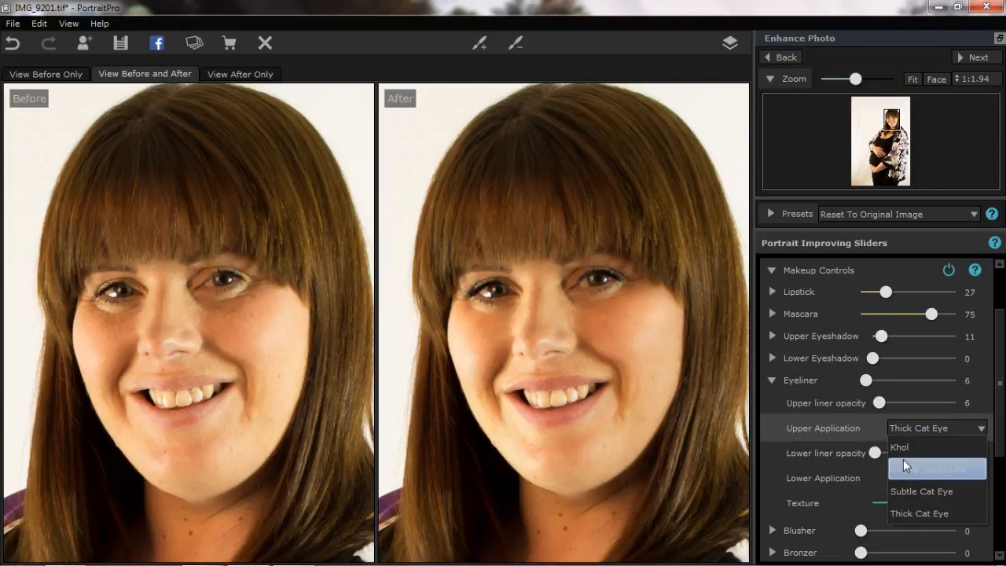
pyautogui.click(904, 463)
# - Set the eyeliner to the Khol upper application with upper liner opacity 90 and lower liner opacity 33
pyautogui.click(903, 454)
pyautogui.click(906, 431)
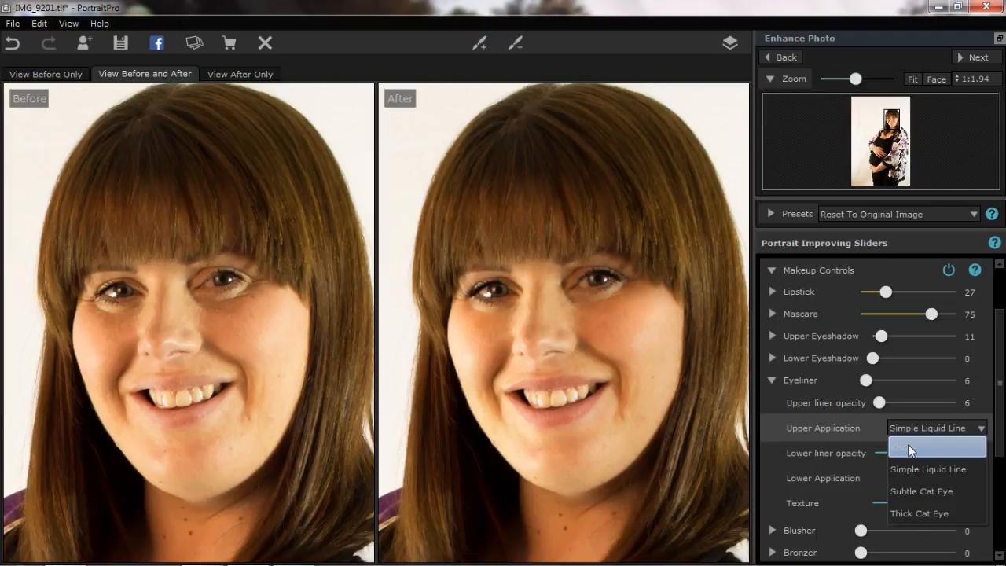
pyautogui.click(908, 444)
pyautogui.moveTo(880, 402); pyautogui.dragTo(993, 403)
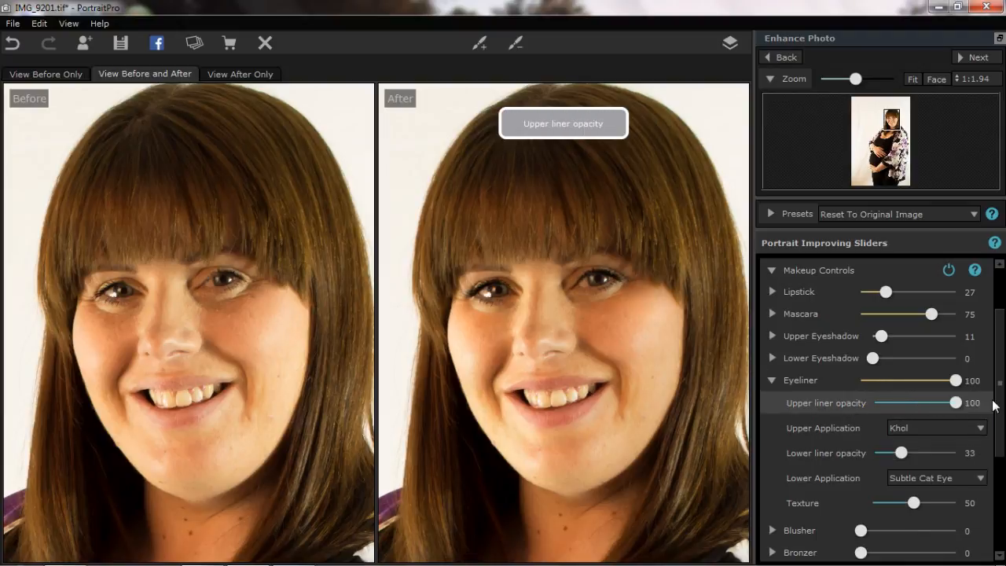
pyautogui.moveTo(988, 404); pyautogui.dragTo(949, 404)
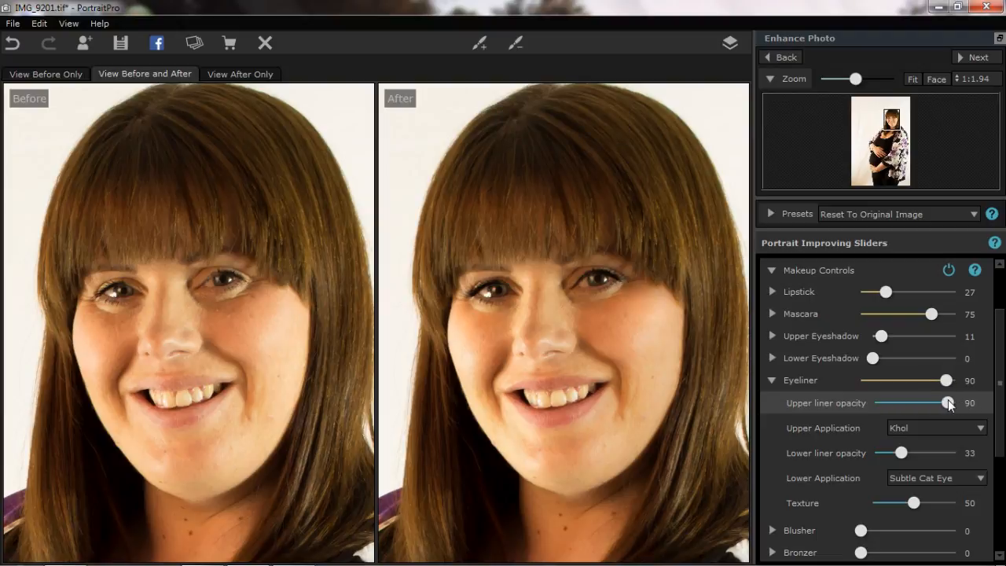
pyautogui.click(810, 376)
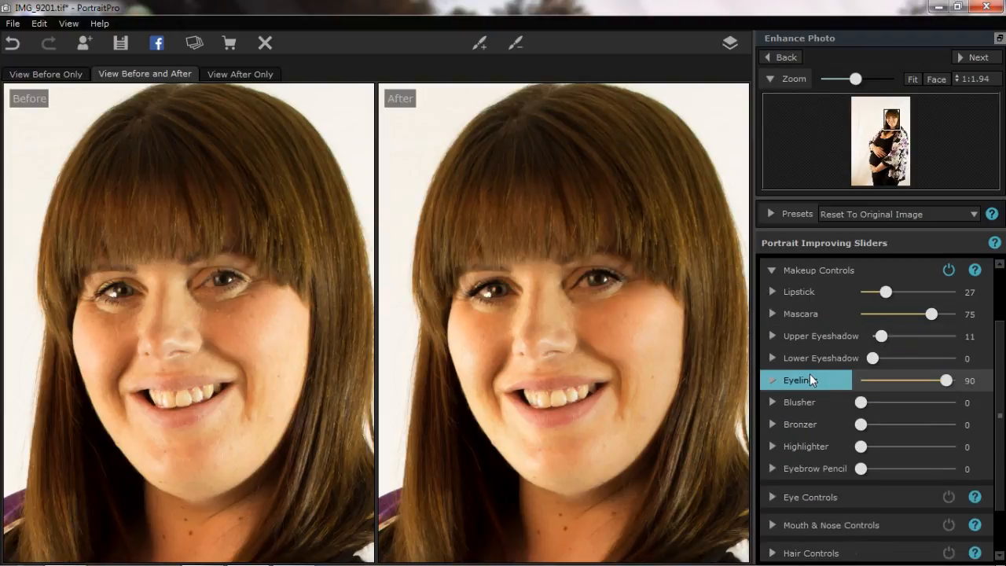
# - Apply blusher at 10 with the Round face shape
pyautogui.click(798, 404)
pyautogui.click(894, 428)
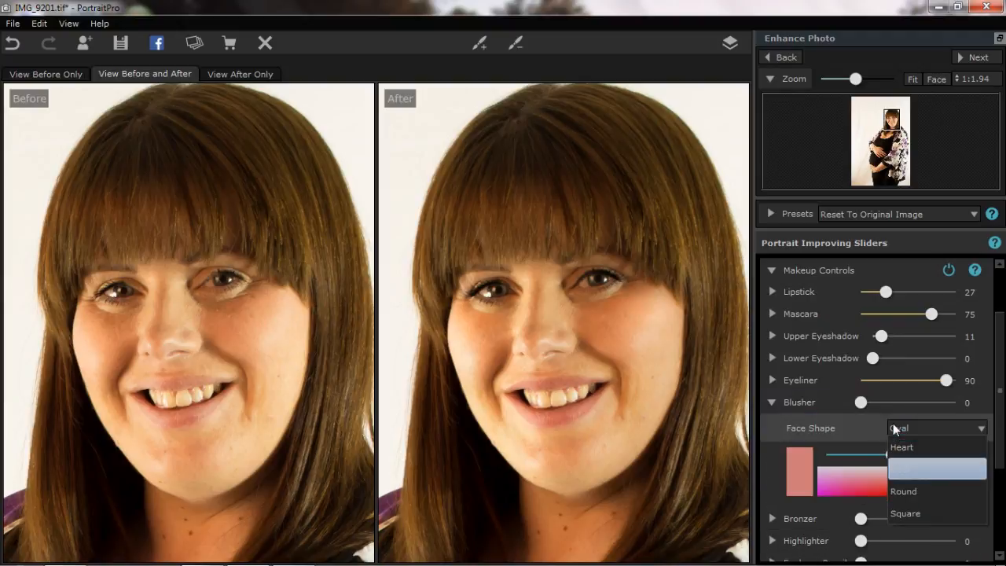
pyautogui.click(898, 488)
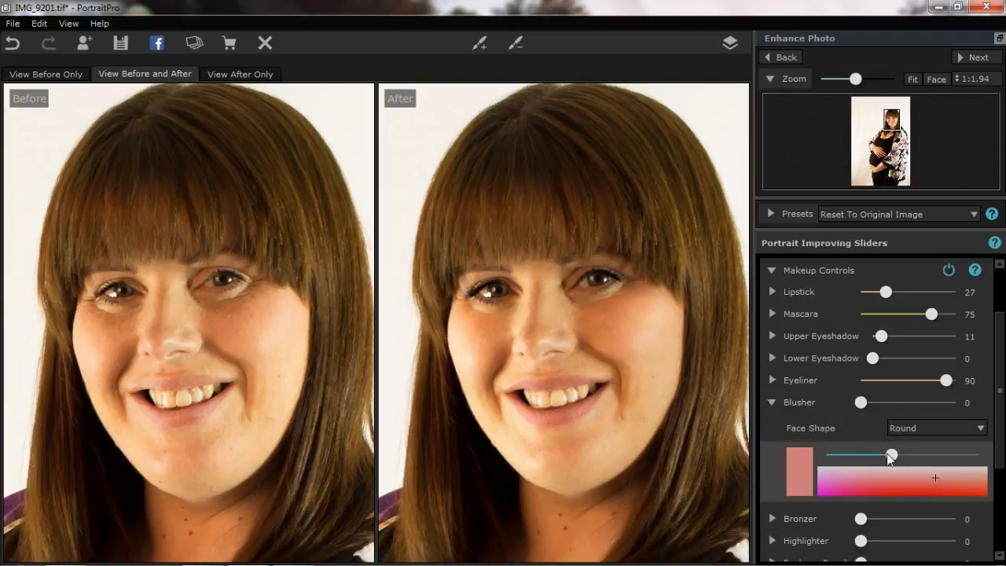
pyautogui.moveTo(861, 403)
pyautogui.mouseDown()
pyautogui.moveTo(944, 408)
pyautogui.moveTo(869, 406)
pyautogui.mouseUp()
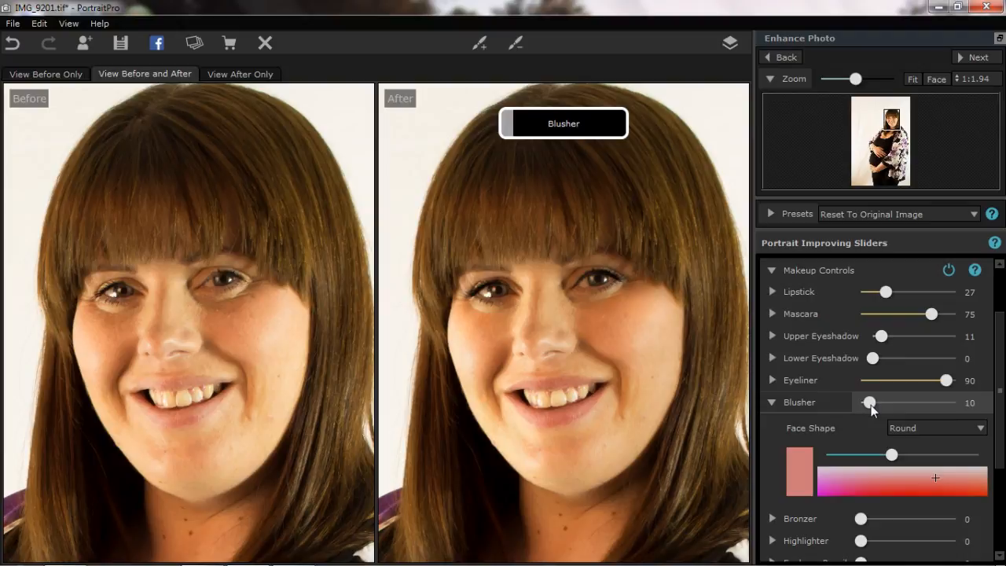
pyautogui.click(806, 380)
pyautogui.click(805, 380)
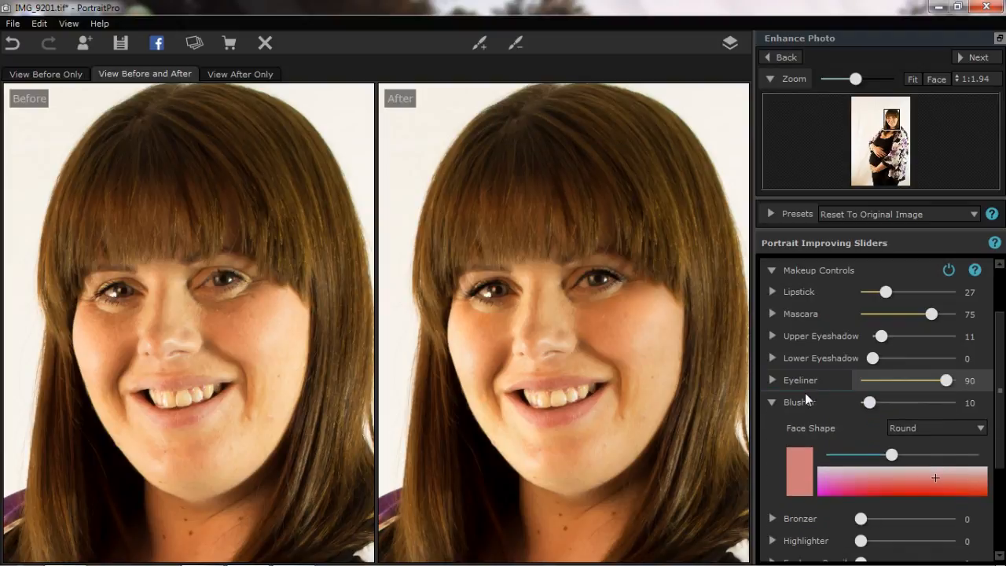
pyautogui.click(805, 401)
# - Try the bronzer at full strength and settle it at 14
pyautogui.click(805, 424)
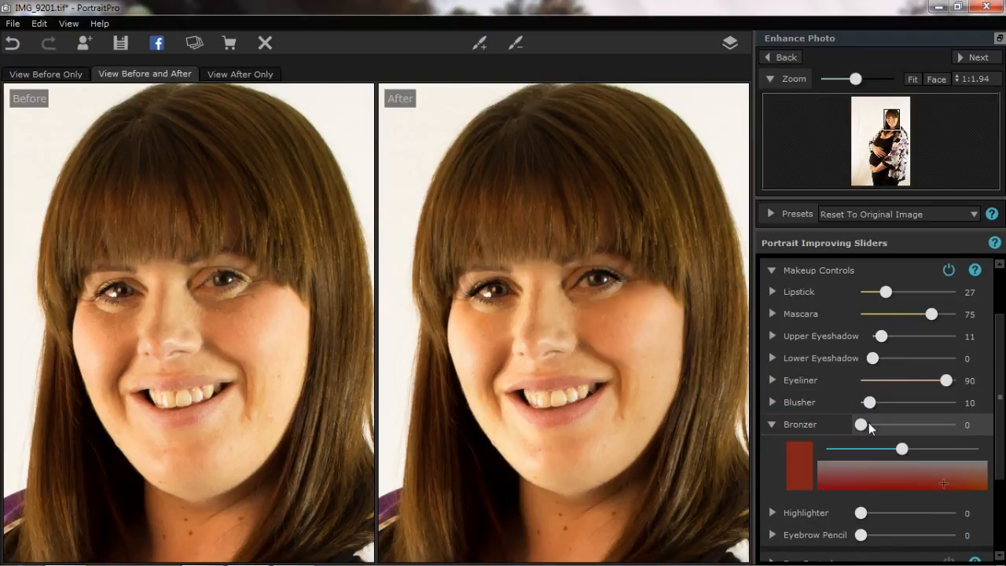
pyautogui.moveTo(861, 424); pyautogui.dragTo(877, 425)
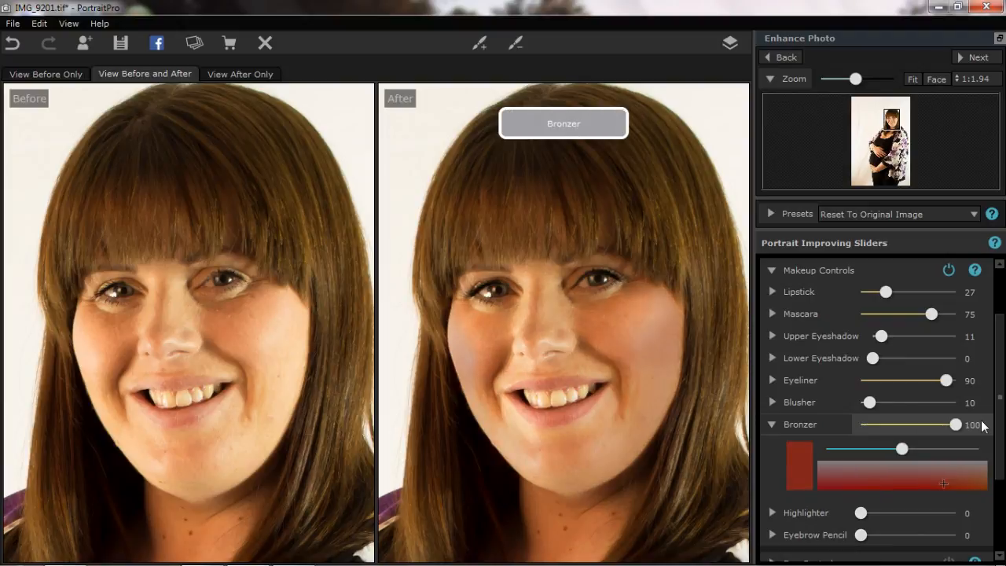
pyautogui.moveTo(957, 425); pyautogui.dragTo(876, 425)
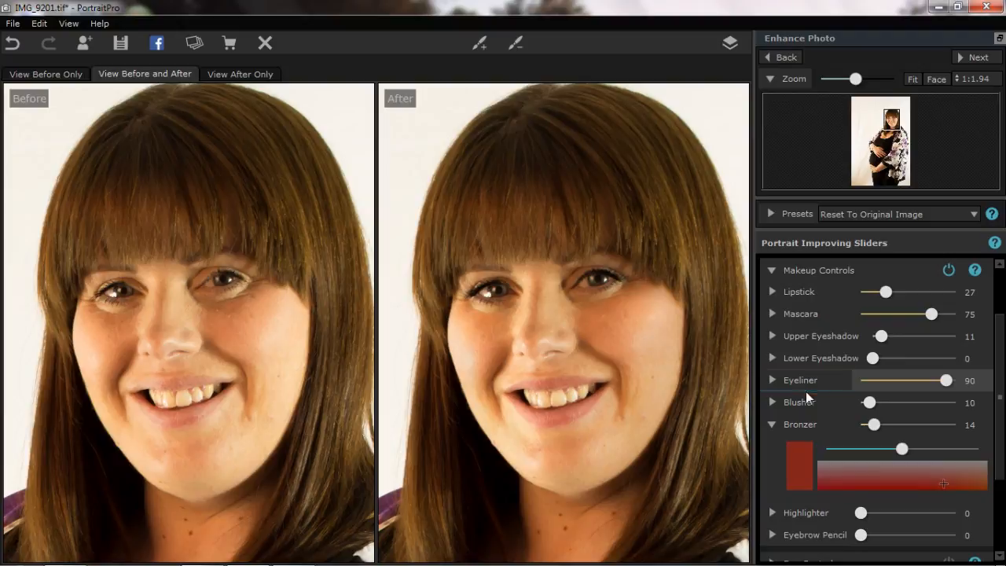
pyautogui.click(796, 432)
# - Try the highlighter makeup at 82 and return it to 0
pyautogui.click(815, 453)
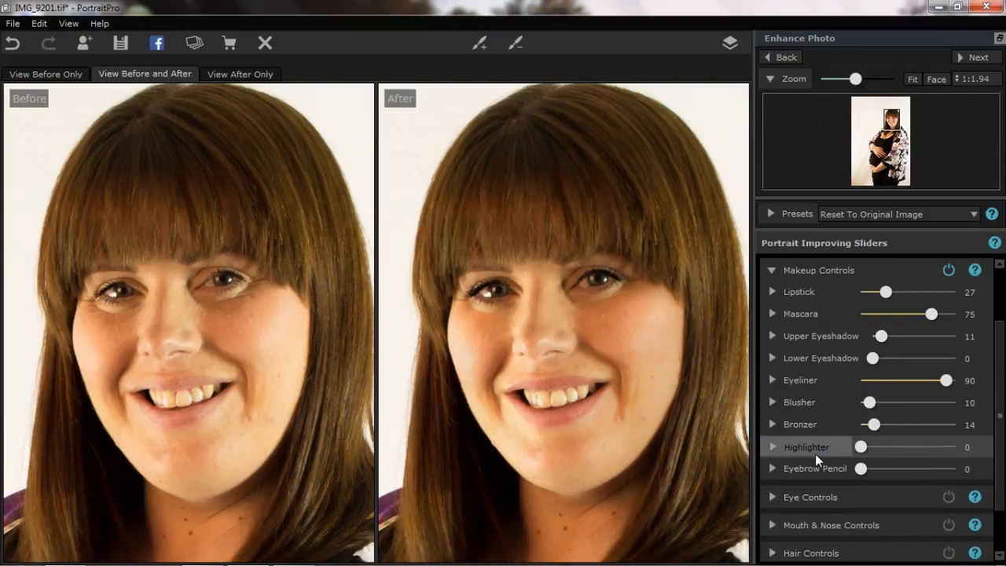
pyautogui.moveTo(862, 447); pyautogui.dragTo(941, 446)
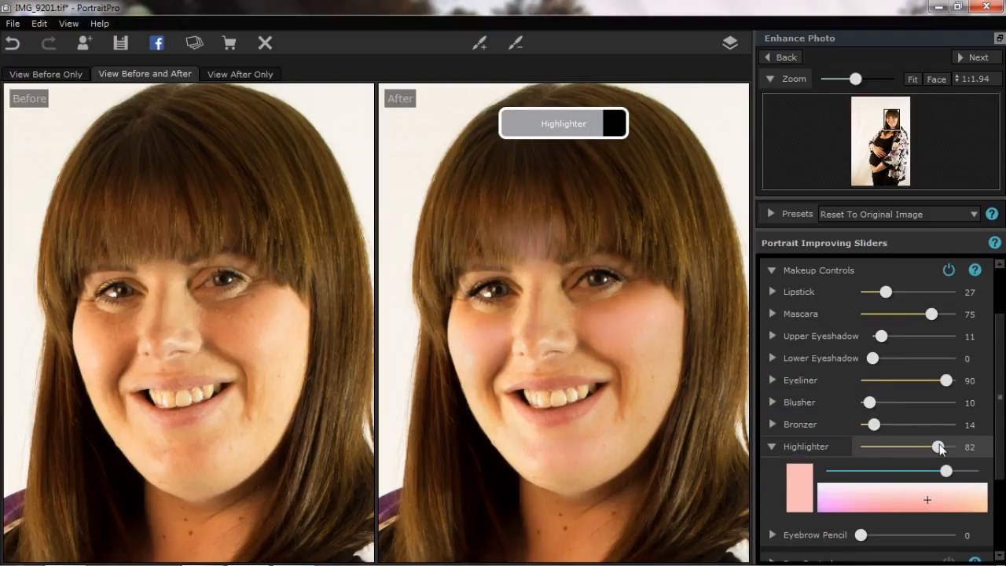
pyautogui.moveTo(940, 446); pyautogui.dragTo(858, 447)
pyautogui.click(817, 444)
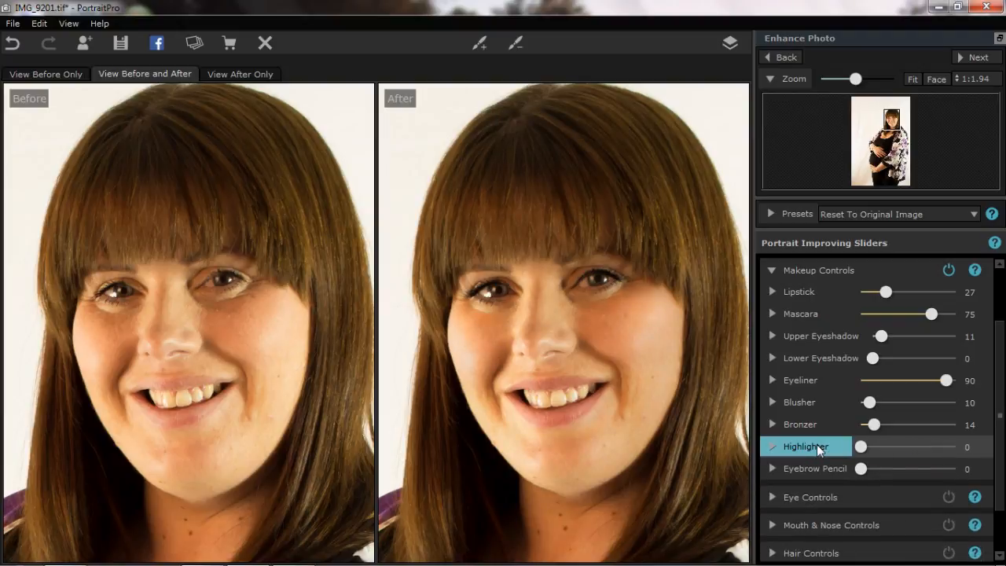
# - Apply the eyebrow pencil at 17 and collapse the makeup settings
pyautogui.click(833, 469)
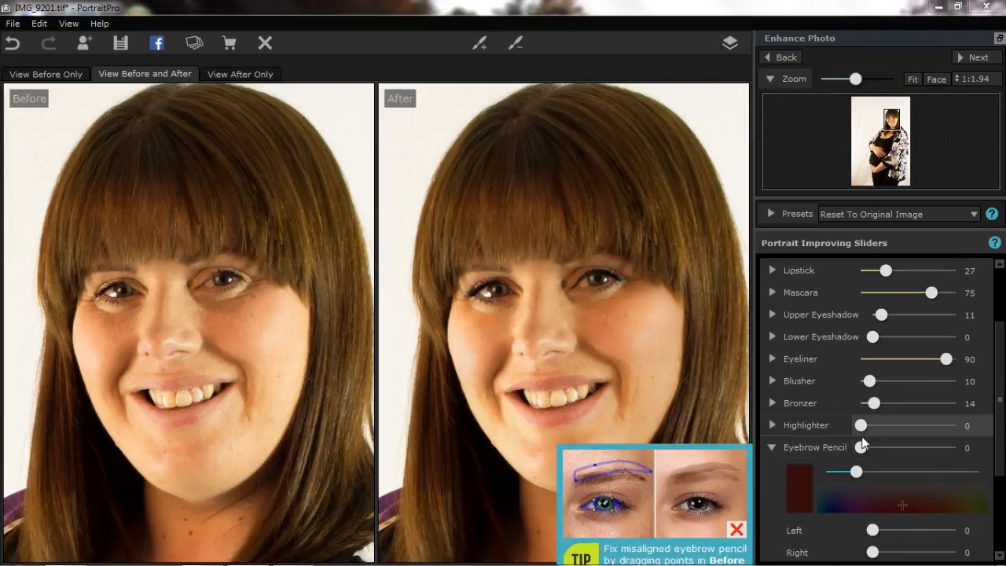
pyautogui.moveTo(862, 447); pyautogui.dragTo(877, 445)
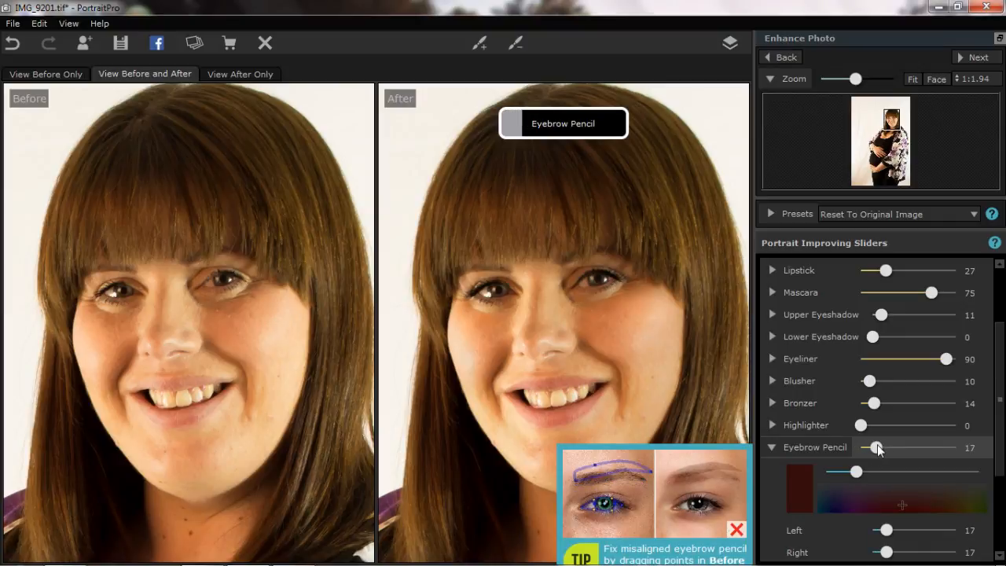
pyautogui.click(835, 449)
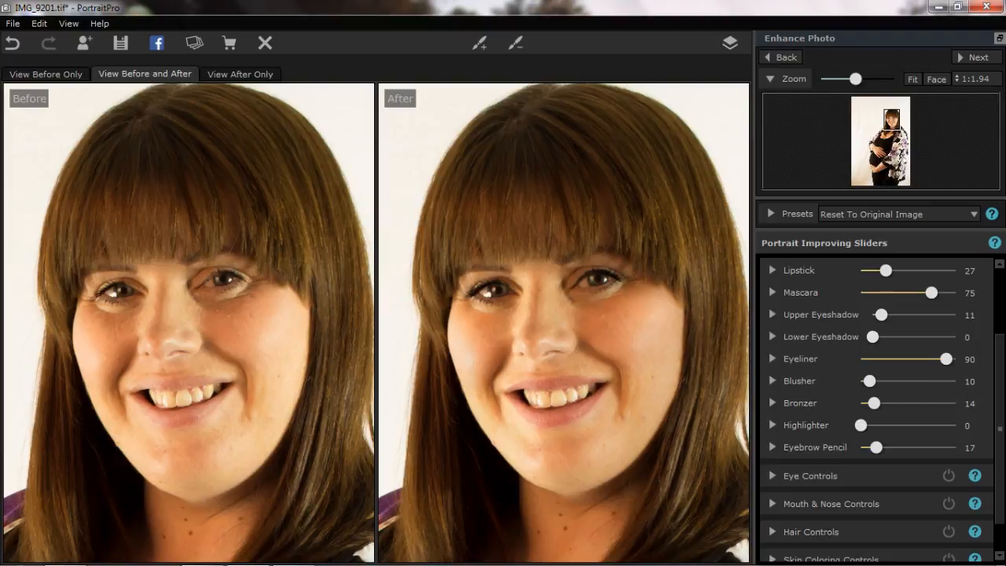
pyautogui.scroll(1, 798, 277)
pyautogui.click(798, 277)
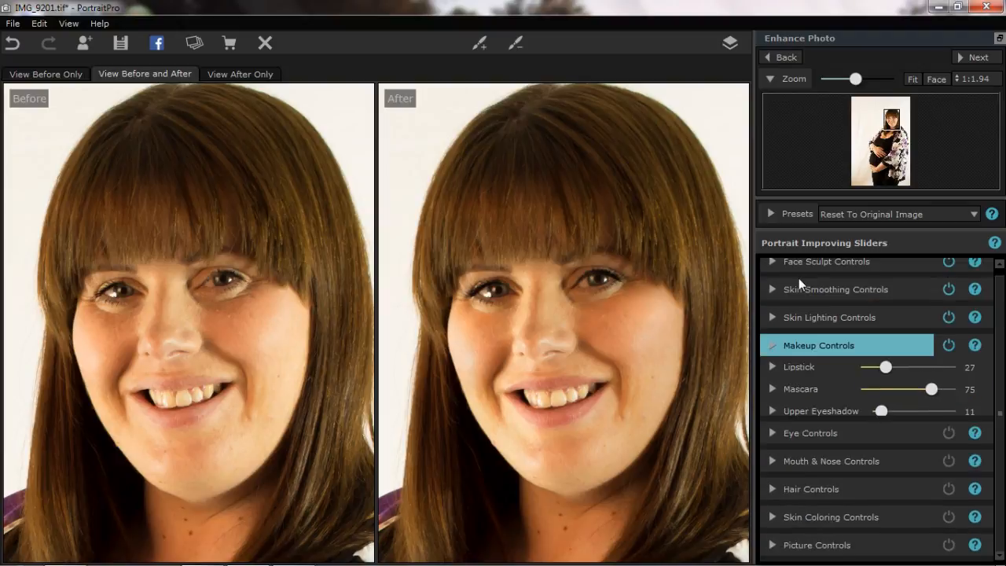
# - In the eye settings, set Whiten Eyes to 66 and Clean Eyes to 26
pyautogui.click(804, 386)
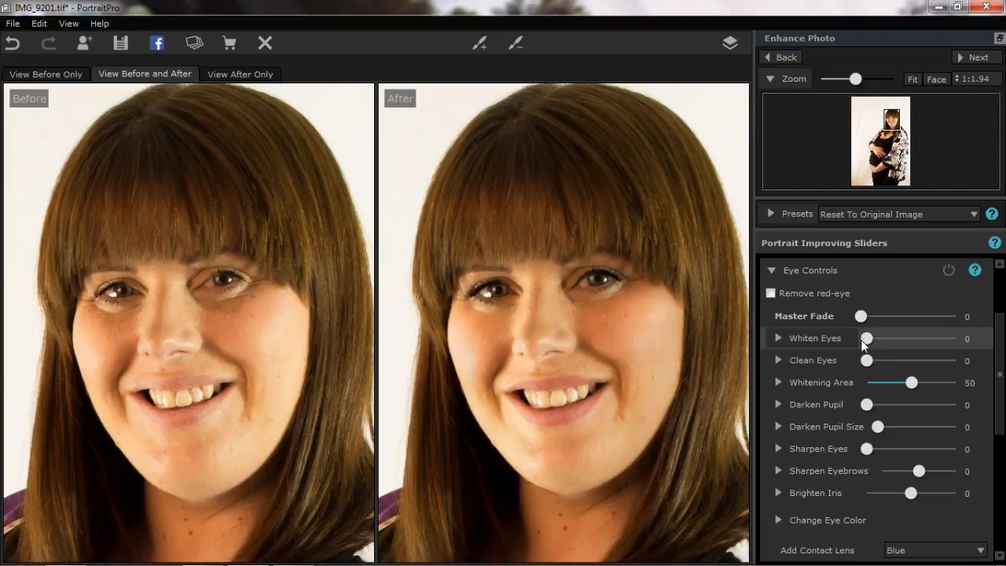
pyautogui.moveTo(866, 344); pyautogui.dragTo(926, 343)
pyautogui.moveTo(868, 360); pyautogui.dragTo(893, 369)
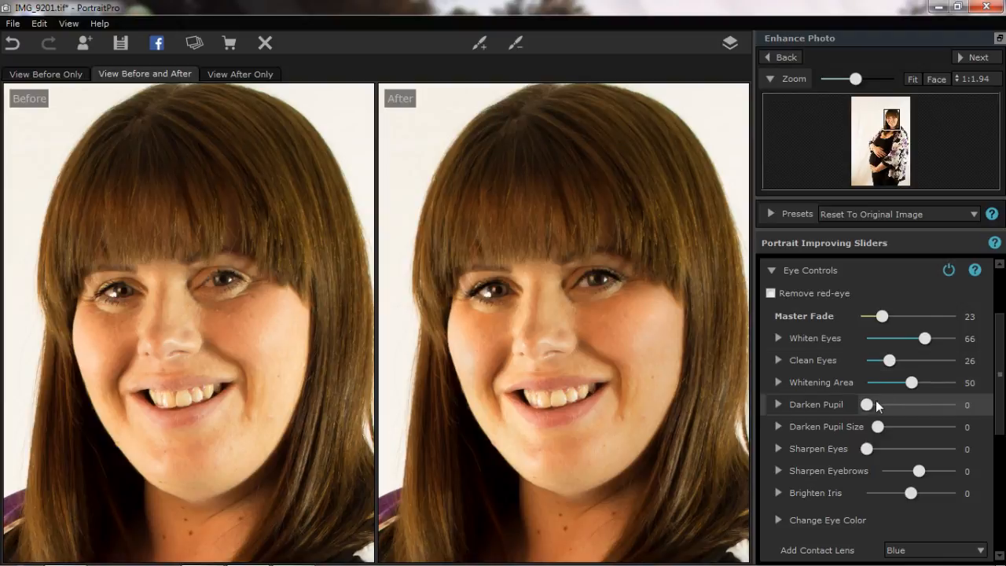
# - Set Darken Pupil to 14, Darken Pupil Size to 8, Sharpen Eyes to 52 and Brighten Iris to 32
pyautogui.moveTo(868, 405); pyautogui.dragTo(977, 413)
pyautogui.moveTo(898, 421); pyautogui.dragTo(917, 461)
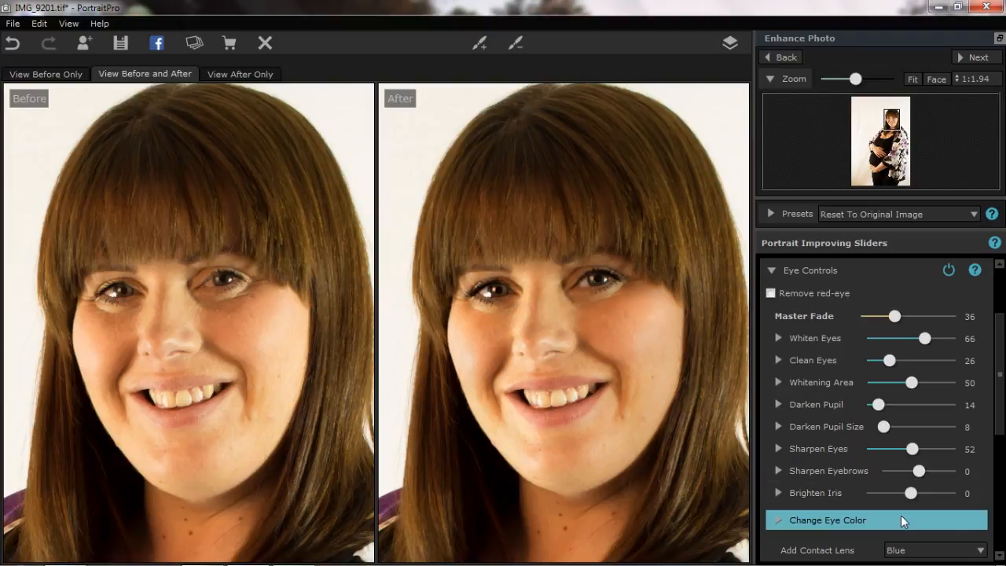
pyautogui.moveTo(910, 496)
pyautogui.mouseDown()
pyautogui.moveTo(936, 496)
pyautogui.moveTo(926, 496)
pyautogui.mouseUp()
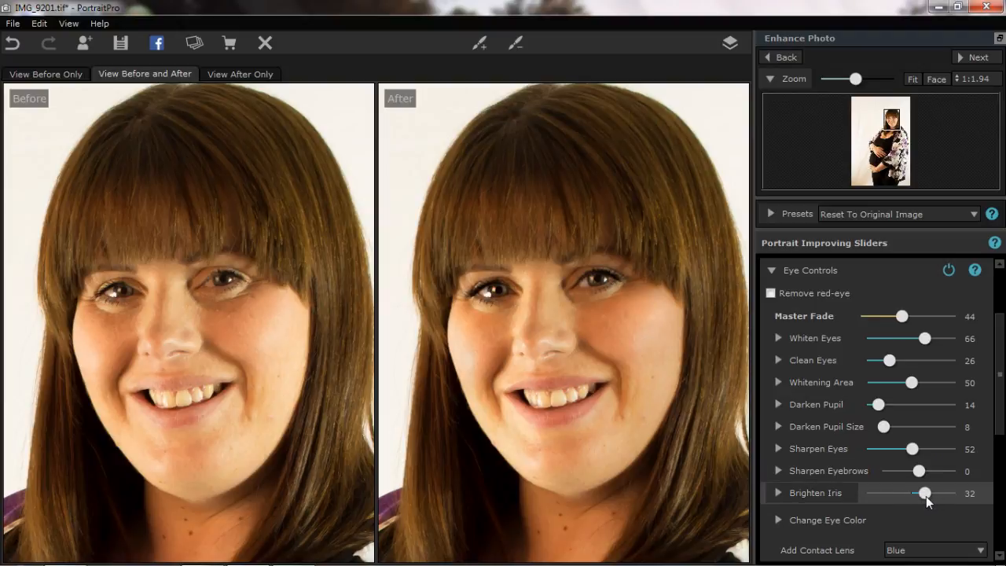
# - Set the eye color change amount to 13
pyautogui.moveTo(1001, 378); pyautogui.dragTo(1003, 418)
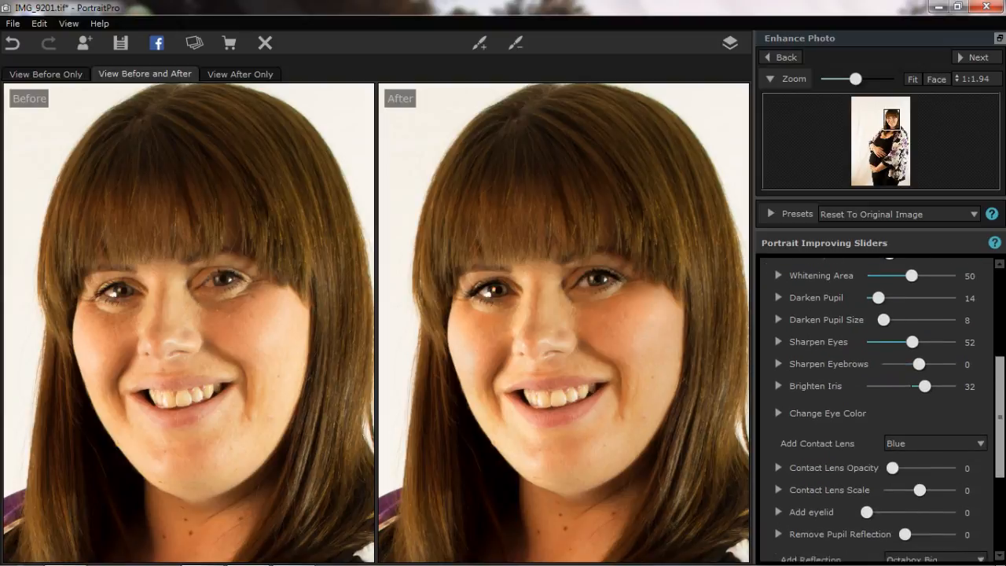
pyautogui.click(881, 407)
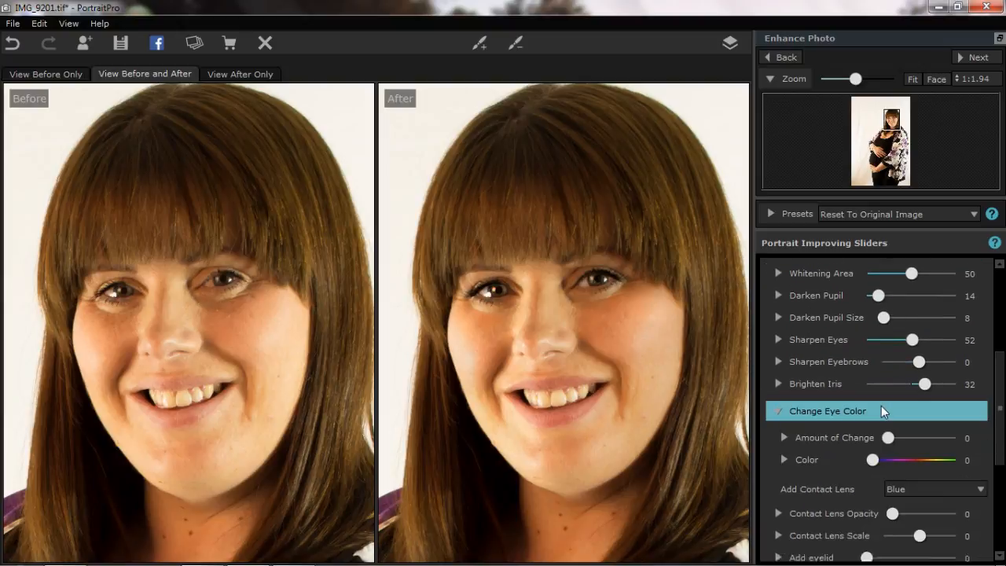
pyautogui.moveTo(889, 438)
pyautogui.mouseDown()
pyautogui.moveTo(965, 444)
pyautogui.moveTo(896, 450)
pyautogui.moveTo(951, 462)
pyautogui.moveTo(866, 461)
pyautogui.moveTo(928, 466)
pyautogui.moveTo(872, 469)
pyautogui.moveTo(900, 438)
pyautogui.mouseUp()
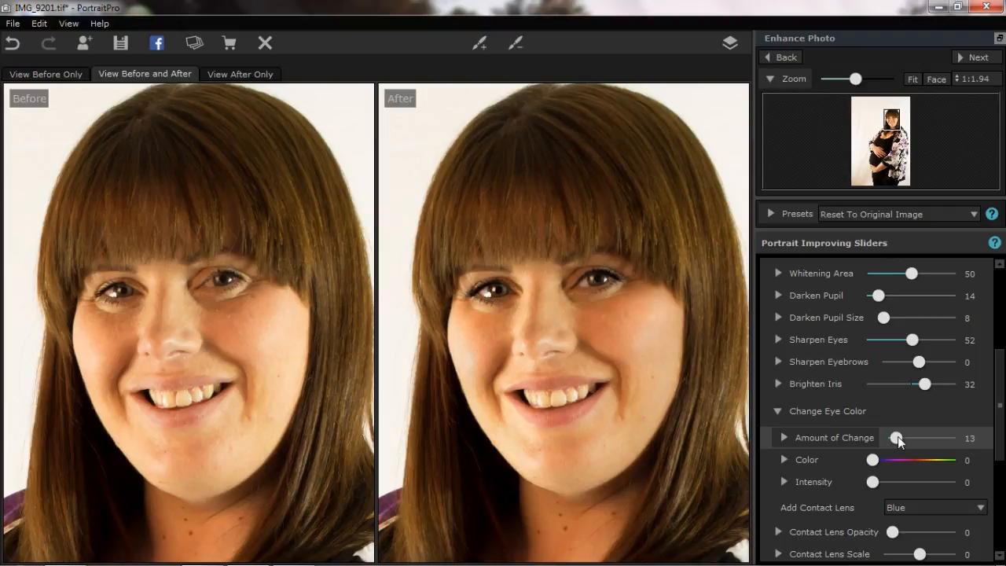
# - Try the Blue contact lens at an opacity of 69 and return the opacity to 0
pyautogui.click(898, 509)
pyautogui.click(896, 525)
pyautogui.moveTo(893, 533); pyautogui.dragTo(938, 541)
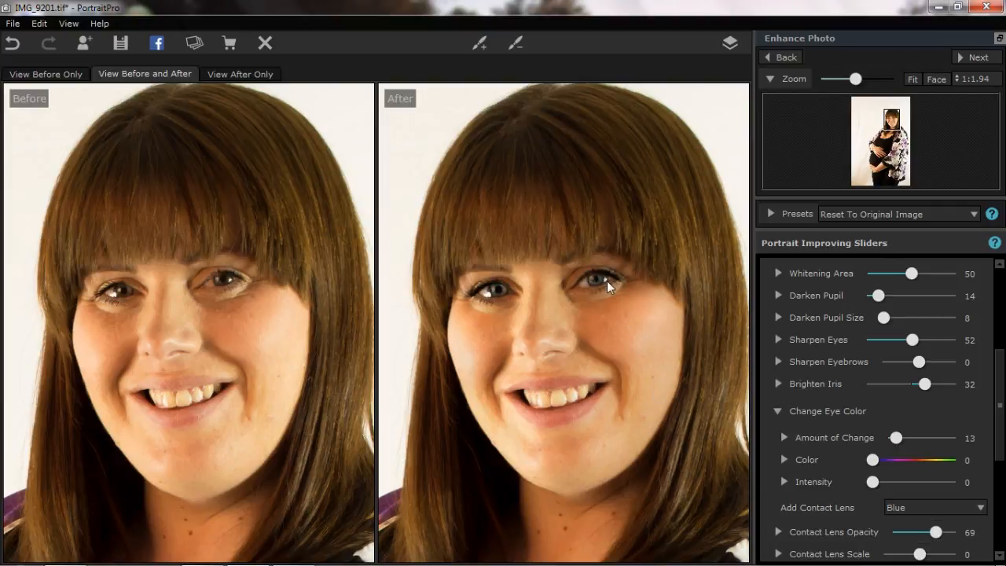
pyautogui.moveTo(936, 532); pyautogui.dragTo(892, 532)
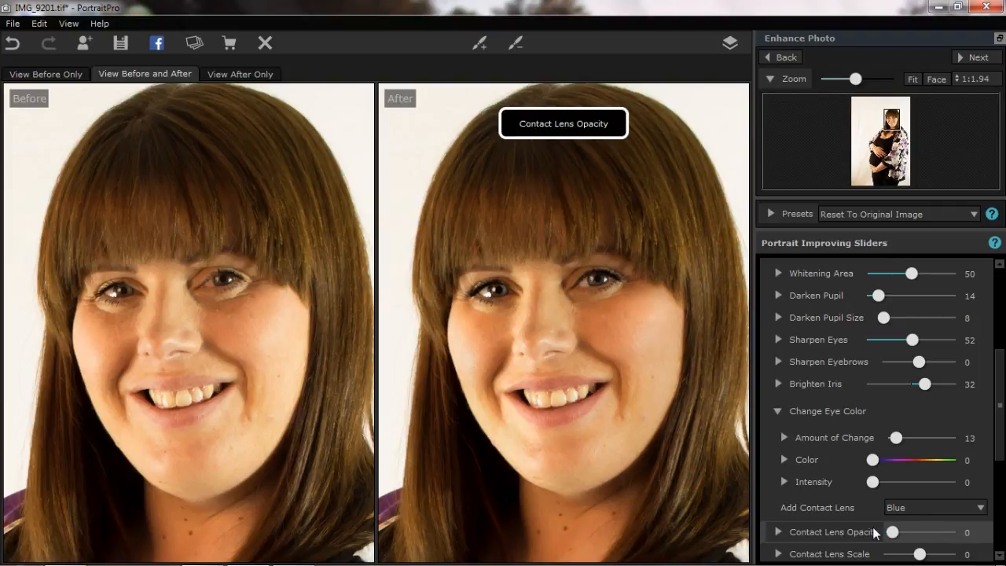
# - Reposition the iris outline and adjust its size on the right-hand eye of the before image to fit the actual iris
pyautogui.moveTo(224, 293)
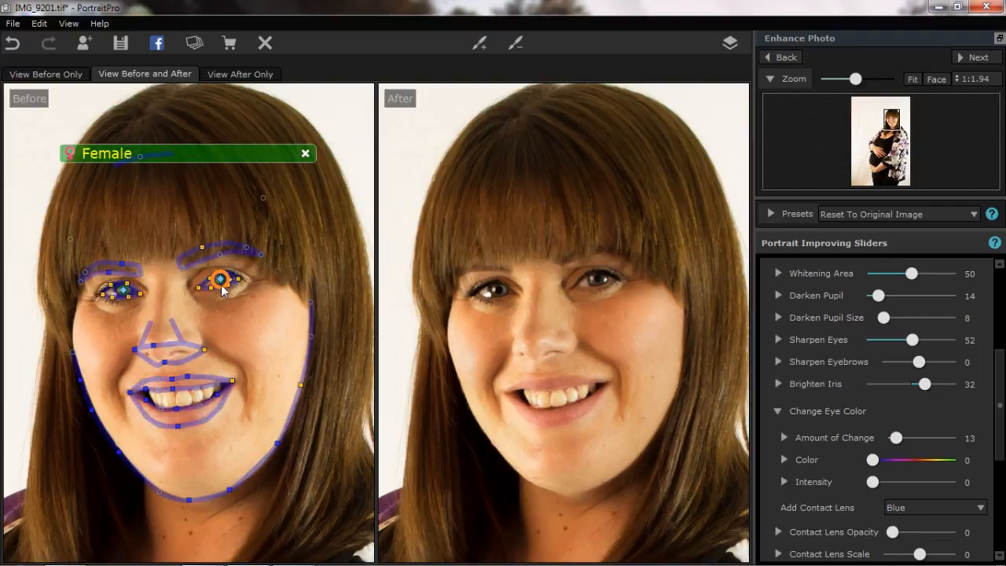
pyautogui.scroll(3, 221, 285)
pyautogui.scroll(2, 221, 285)
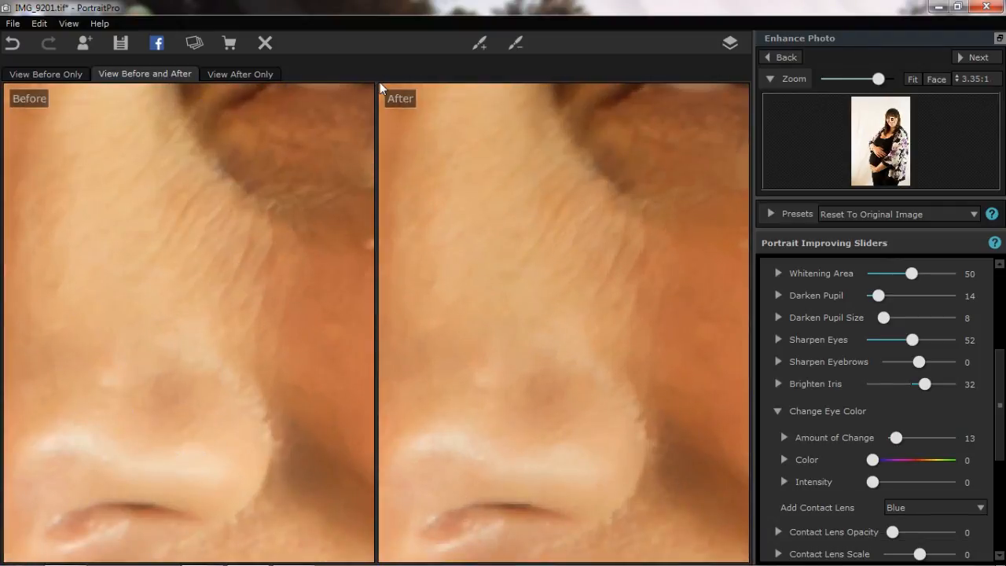
pyautogui.scroll(-2, 380, 82)
pyautogui.moveTo(322, 189)
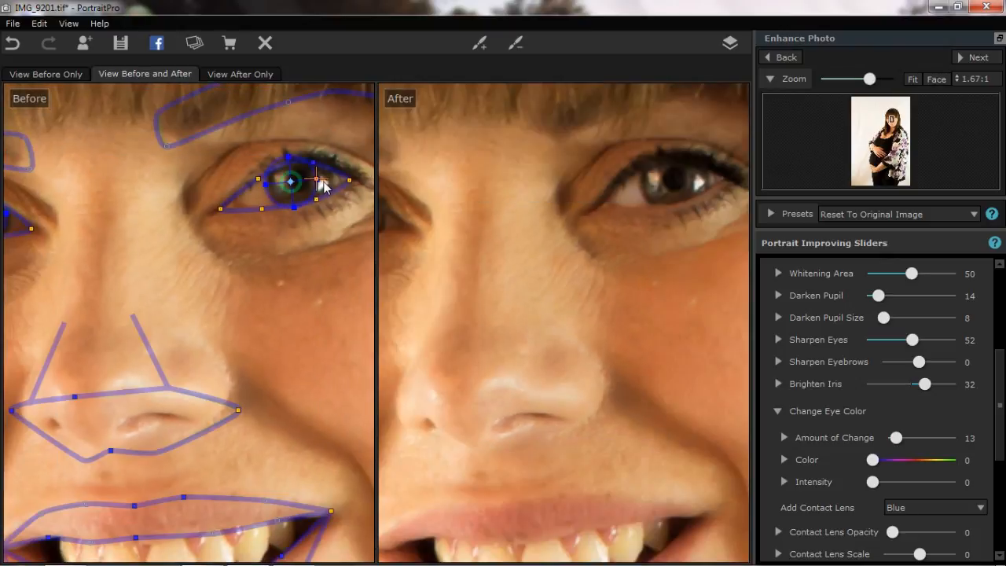
pyautogui.moveTo(291, 182)
pyautogui.mouseDown()
pyautogui.moveTo(300, 181)
pyautogui.moveTo(271, 183)
pyautogui.mouseUp()
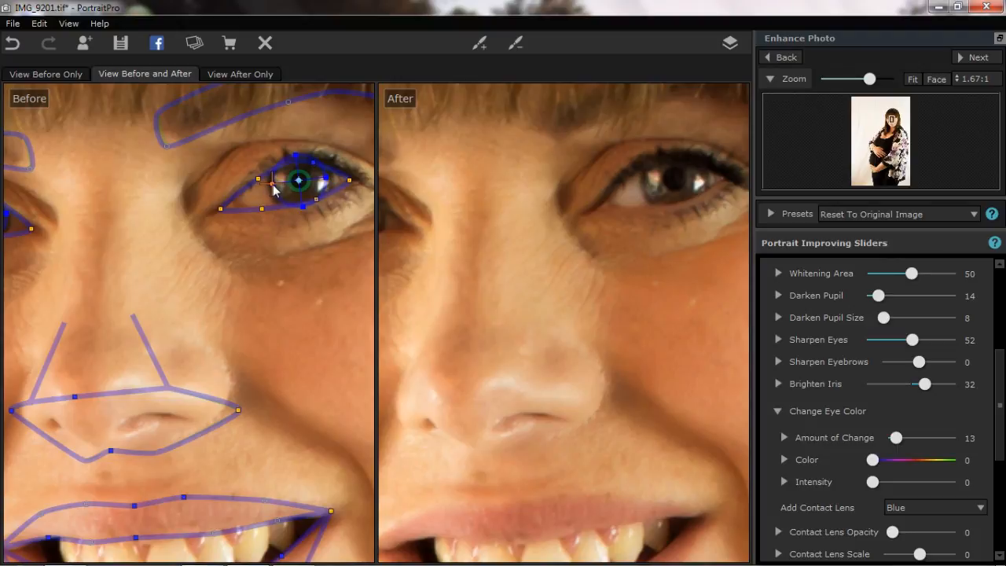
pyautogui.moveTo(300, 209); pyautogui.dragTo(269, 185)
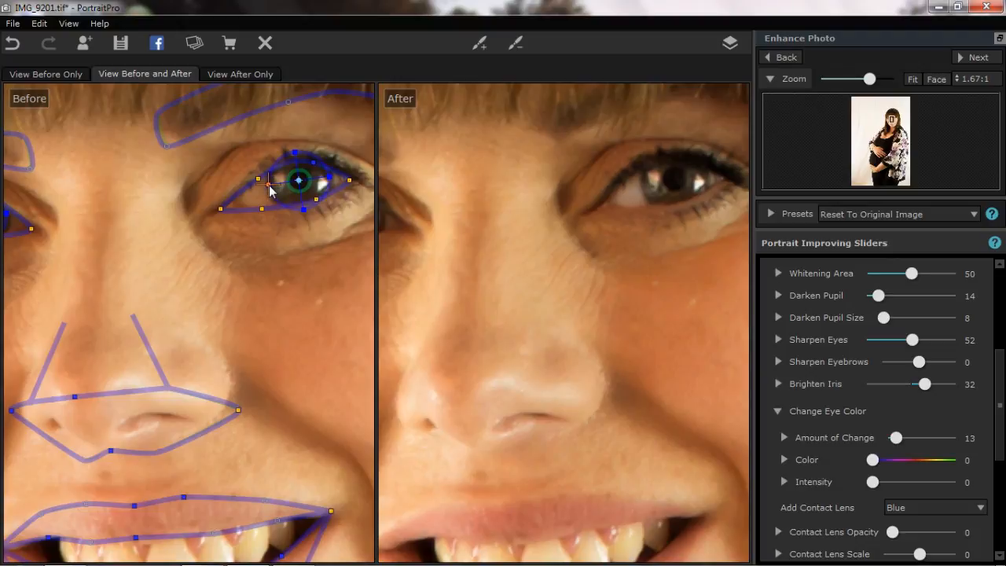
pyautogui.scroll(-3, 312, 173)
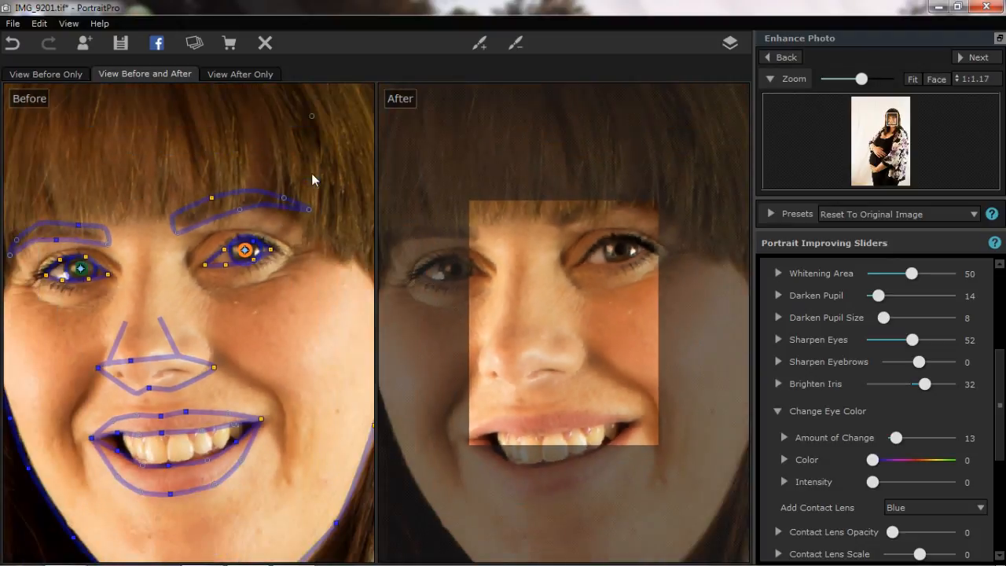
pyautogui.scroll(-2, 312, 174)
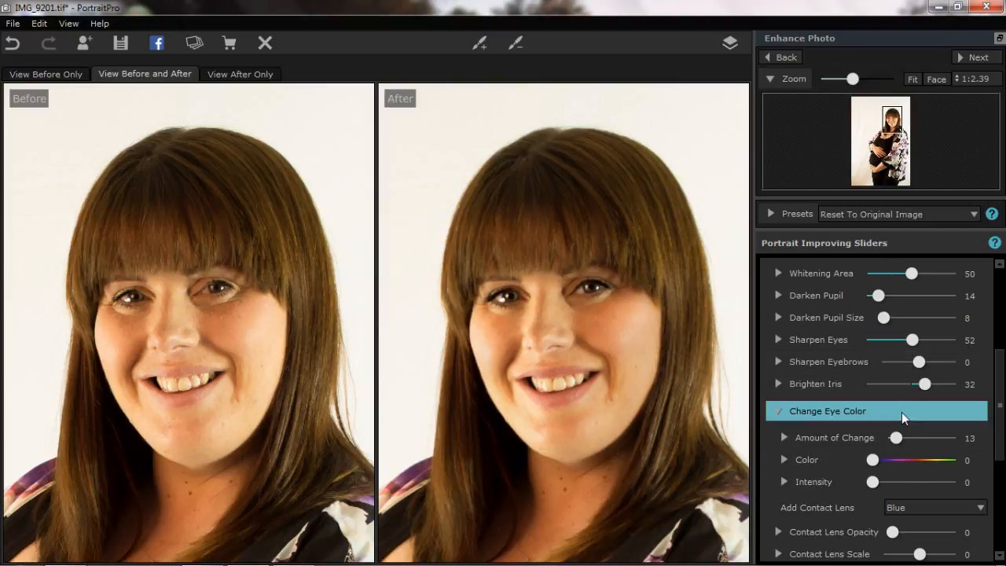
# - Try the Brown contact lens at an opacity of 30 and go back to Blue with the opacity at 0
pyautogui.moveTo(892, 533)
pyautogui.mouseDown()
pyautogui.moveTo(920, 532)
pyautogui.moveTo(893, 533)
pyautogui.mouseUp()
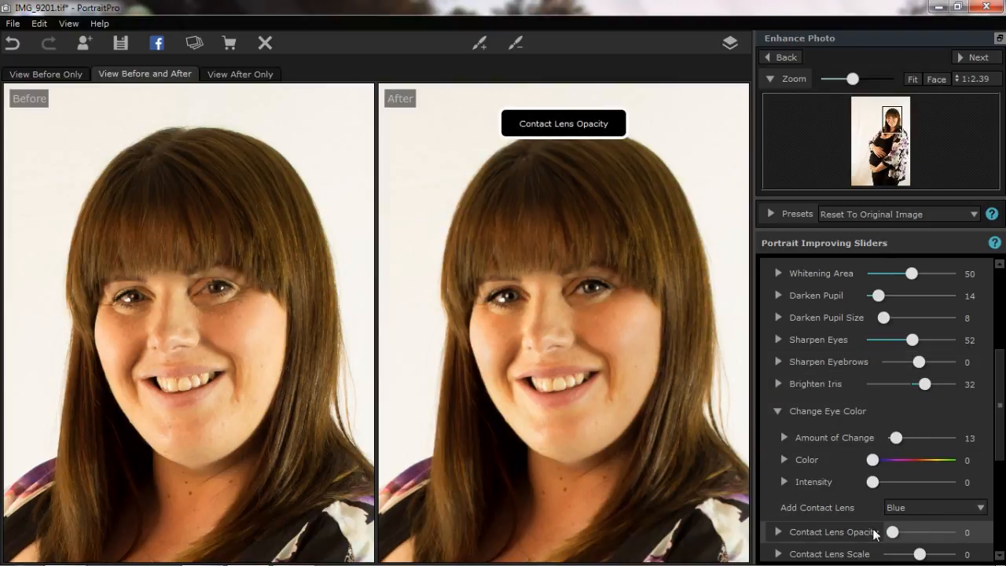
pyautogui.click(909, 513)
pyautogui.click(910, 432)
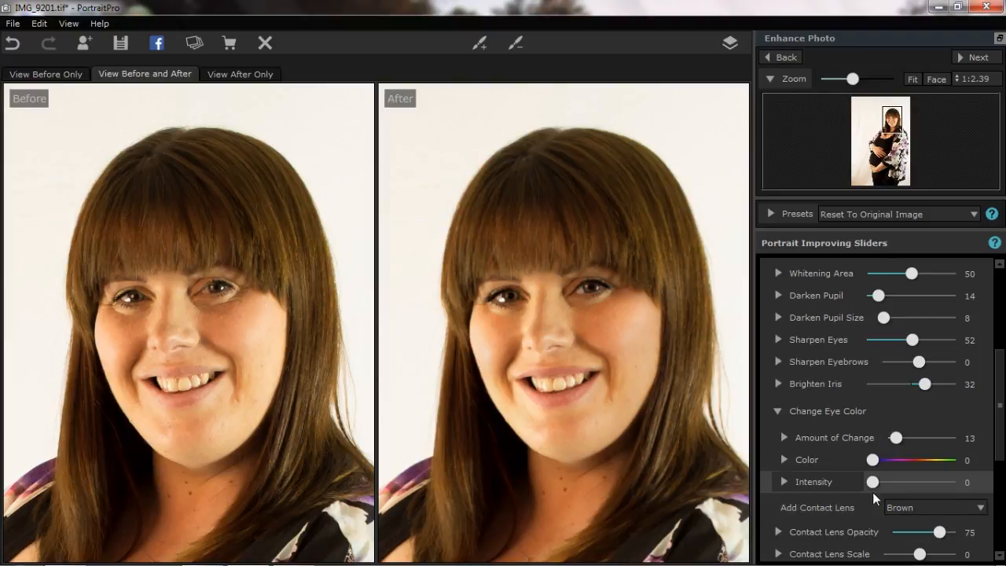
pyautogui.moveTo(936, 533); pyautogui.dragTo(914, 535)
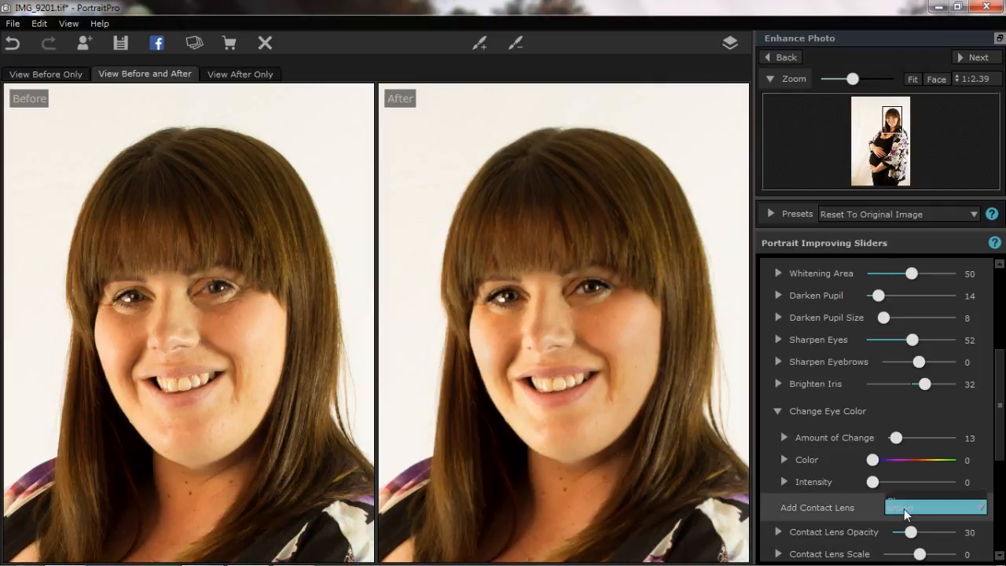
pyautogui.click(904, 507)
pyautogui.click(902, 407)
pyautogui.moveTo(910, 534); pyautogui.dragTo(887, 535)
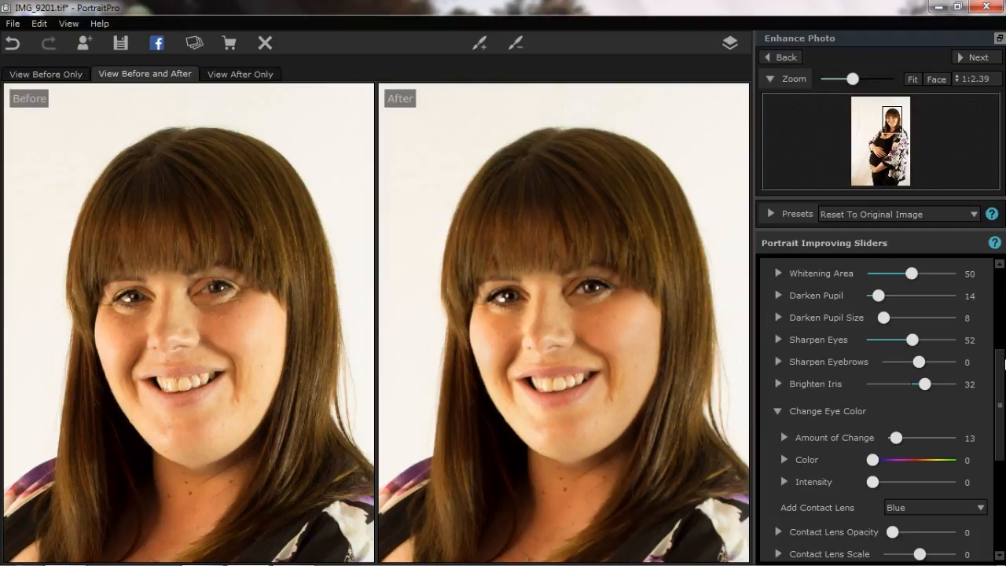
# - Try the Remove Pupil Reflection adjustment in the eye settings
pyautogui.moveTo(1001, 363); pyautogui.dragTo(1001, 391)
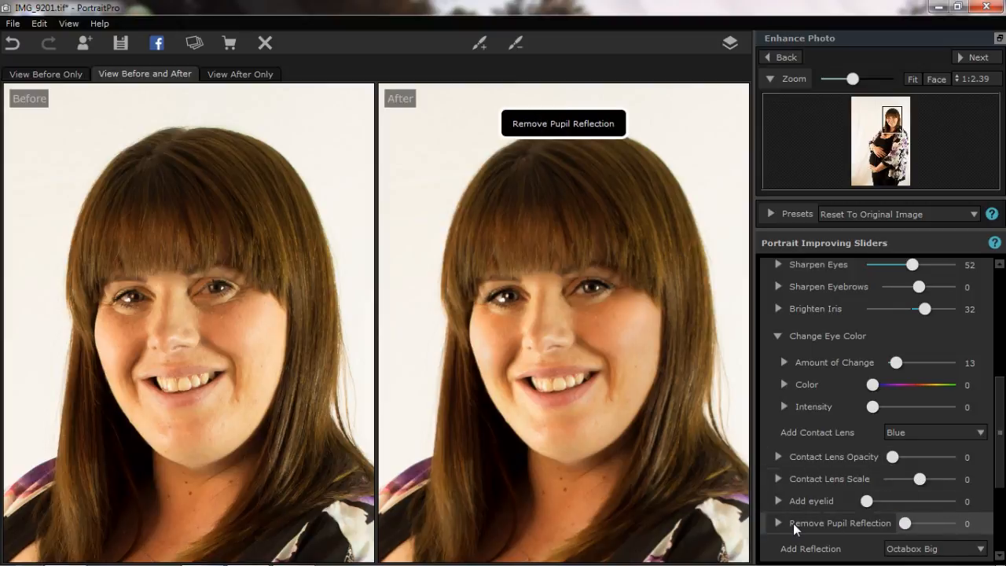
pyautogui.moveTo(905, 524)
pyautogui.mouseDown()
pyautogui.moveTo(955, 523)
pyautogui.moveTo(889, 534)
pyautogui.mouseUp()
pyautogui.scroll(8, 780, 450)
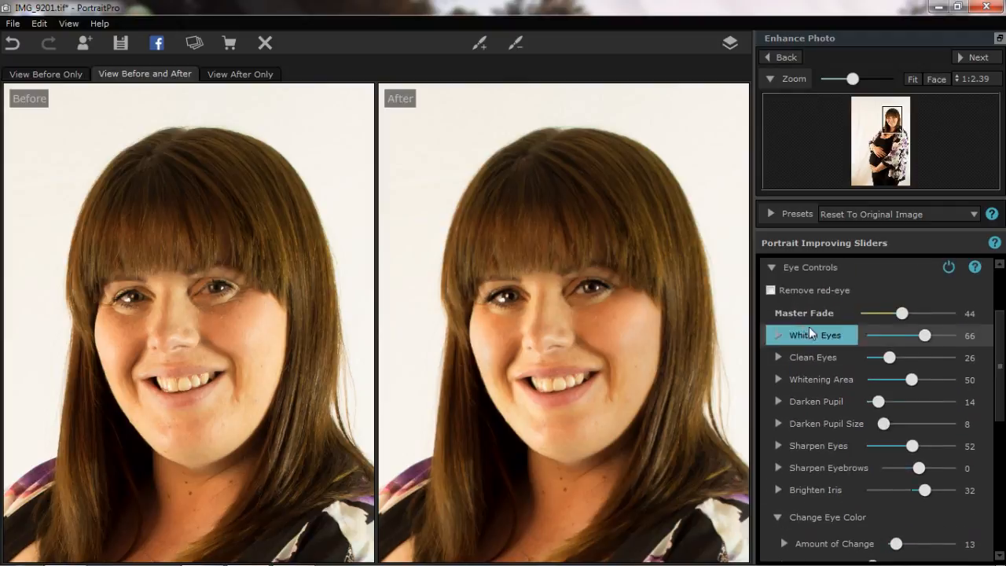
# - In the mouth and nose settings, set Whiten Teeth to 25 and Clean Teeth to 31
pyautogui.click(816, 274)
pyautogui.click(811, 409)
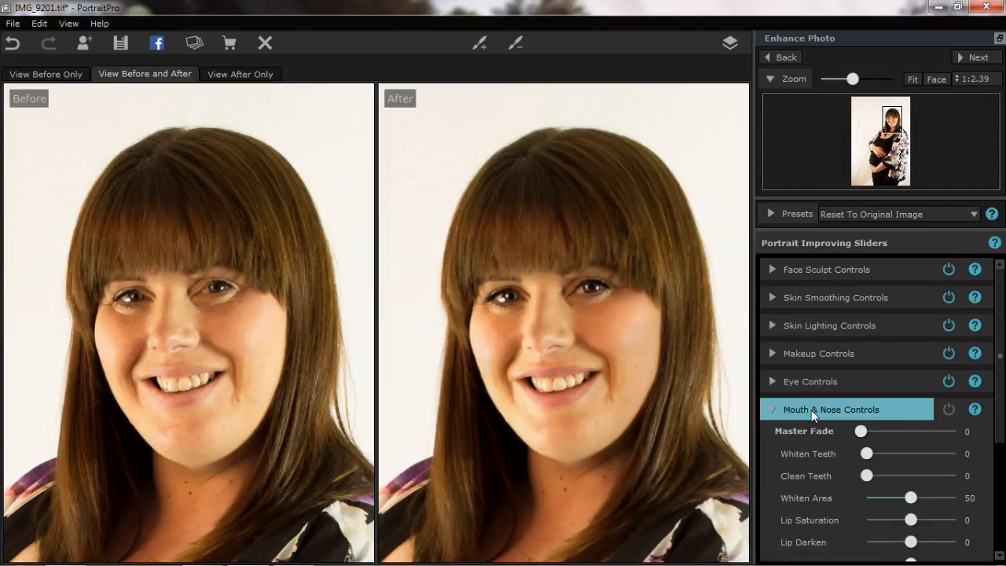
pyautogui.moveTo(866, 331); pyautogui.dragTo(897, 357)
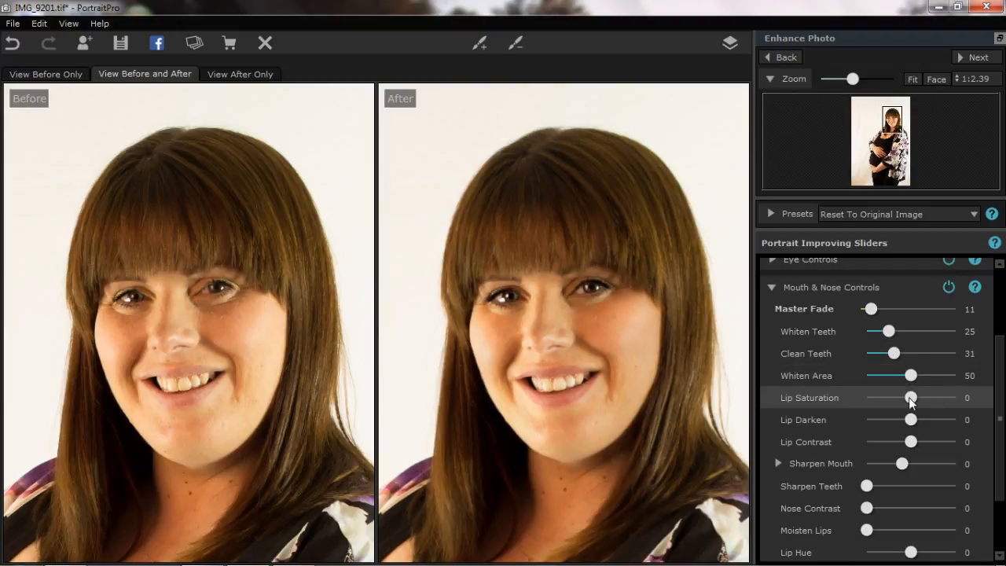
# - Set Lip Saturation to 17, Lip Darken to 28 and Sharpen Teeth to 20
pyautogui.moveTo(909, 398); pyautogui.dragTo(925, 419)
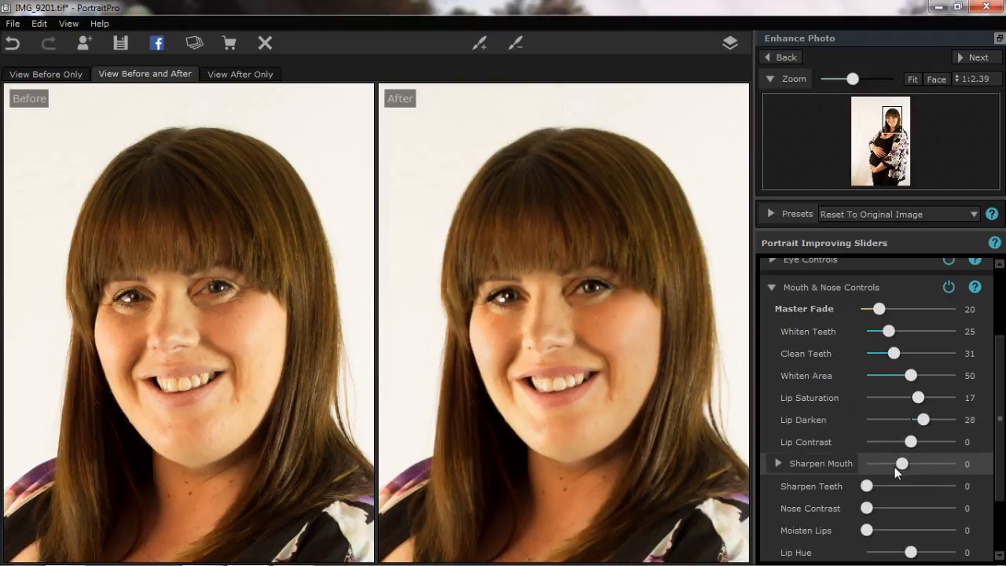
pyautogui.moveTo(906, 464)
pyautogui.mouseDown()
pyautogui.moveTo(935, 468)
pyautogui.moveTo(881, 461)
pyautogui.moveTo(898, 461)
pyautogui.mouseUp()
pyautogui.moveTo(868, 487); pyautogui.dragTo(886, 488)
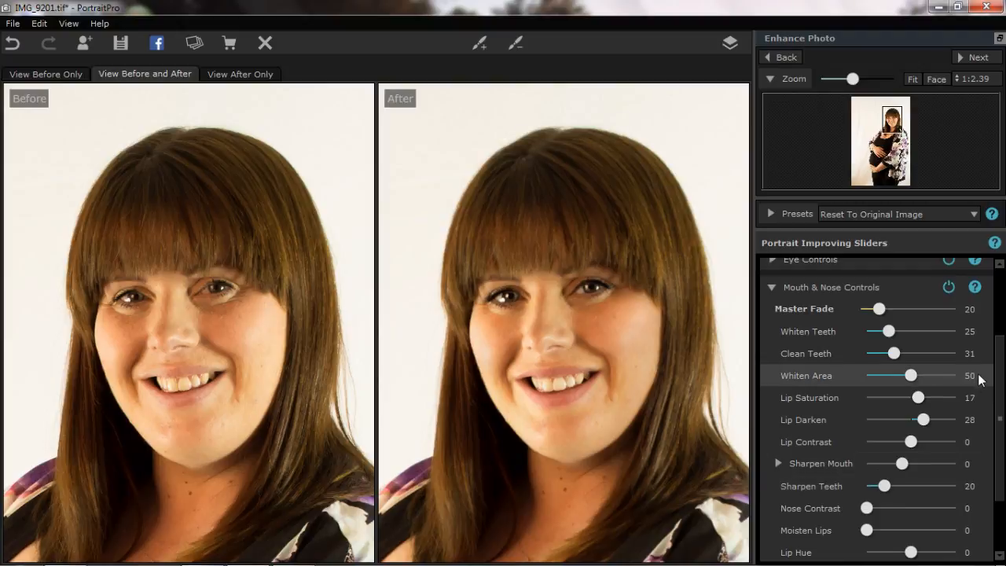
# - Leave the mouth and nose settings, open the hair settings and dismiss the hair area tip
pyautogui.scroll(-2, 1004, 406)
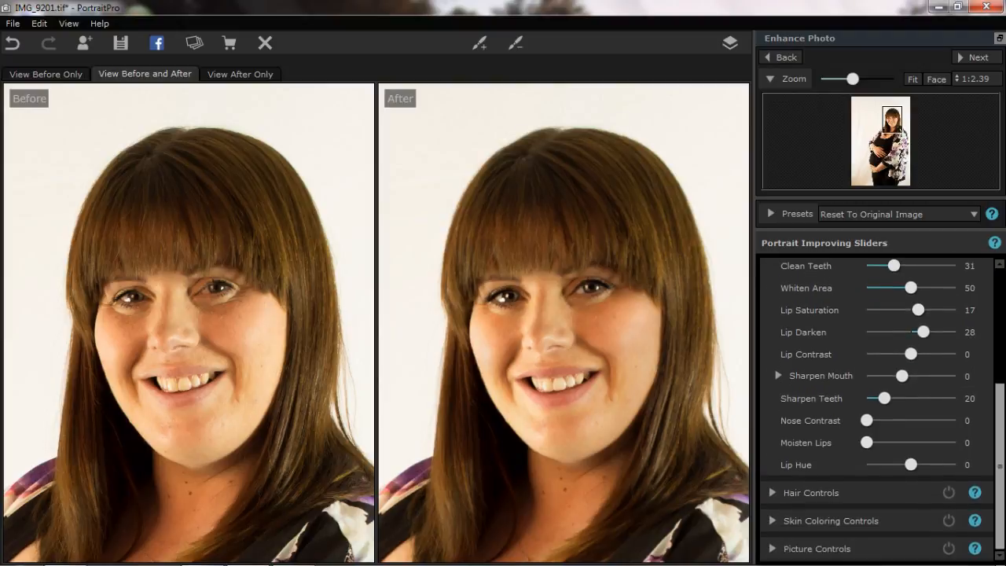
pyautogui.scroll(5, 1004, 419)
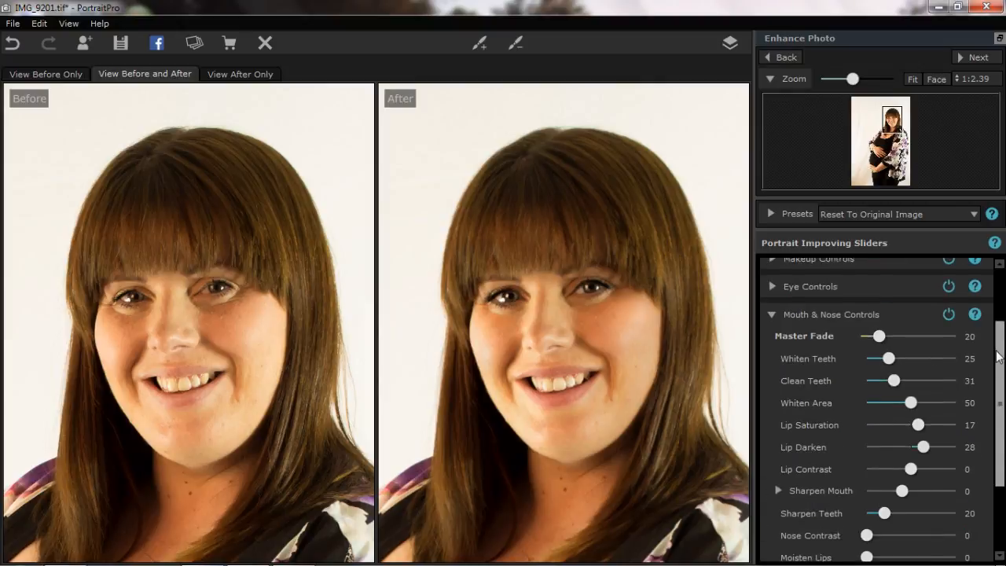
pyautogui.click(845, 284)
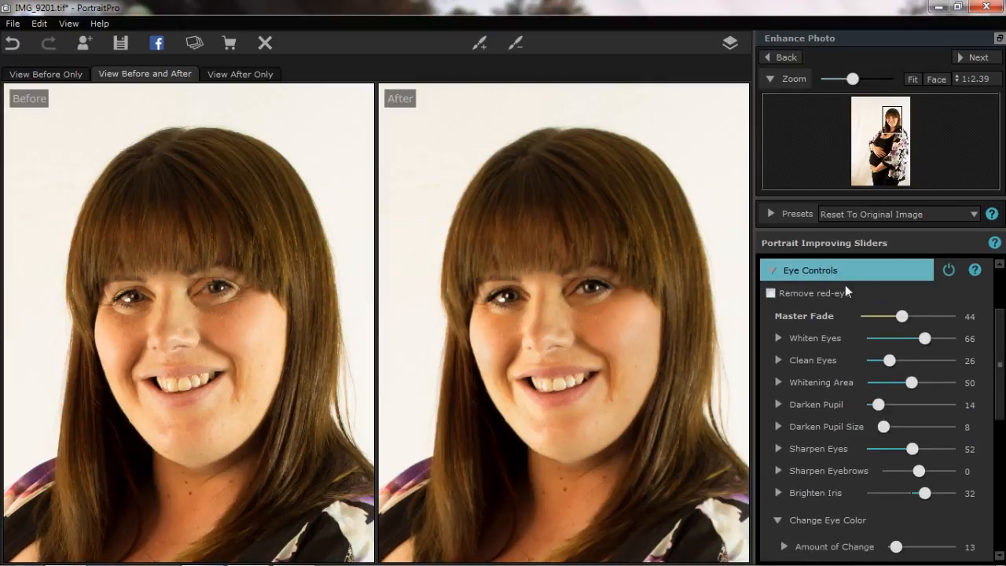
pyautogui.click(845, 278)
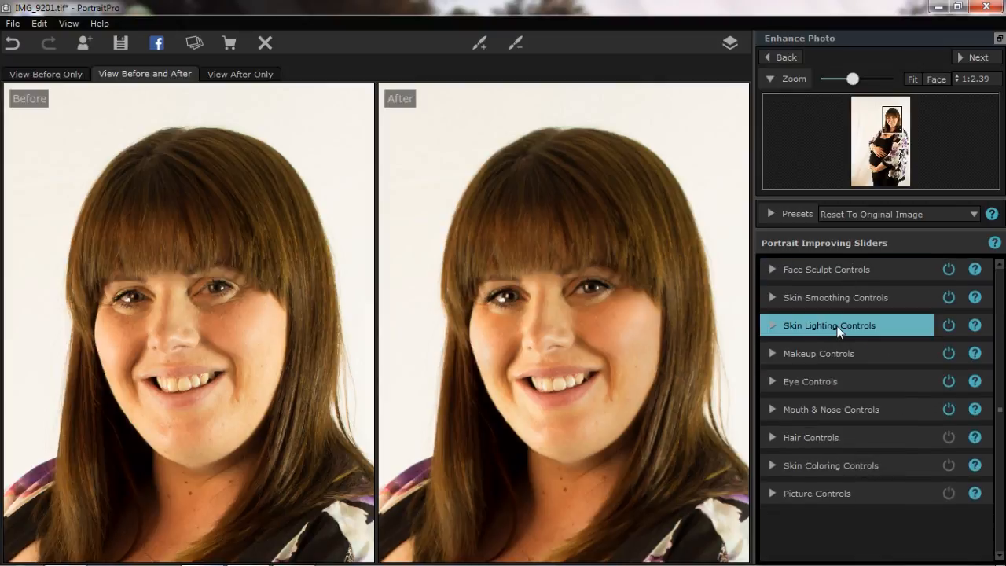
pyautogui.click(829, 442)
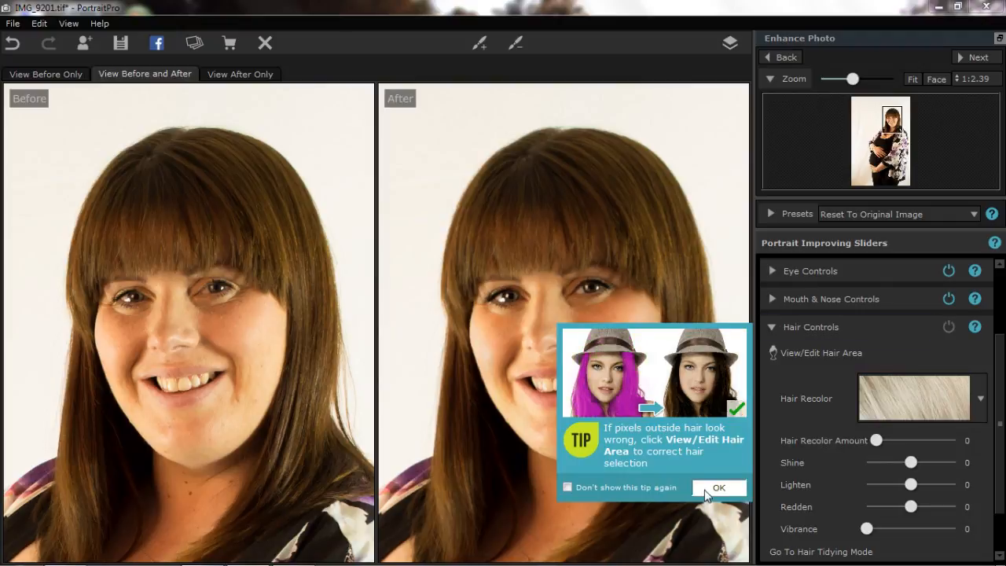
pyautogui.click(707, 490)
# - Try recoloring the hair with the streaked brown-and-blonde swatch and the deep auburn swatch
pyautogui.click(937, 406)
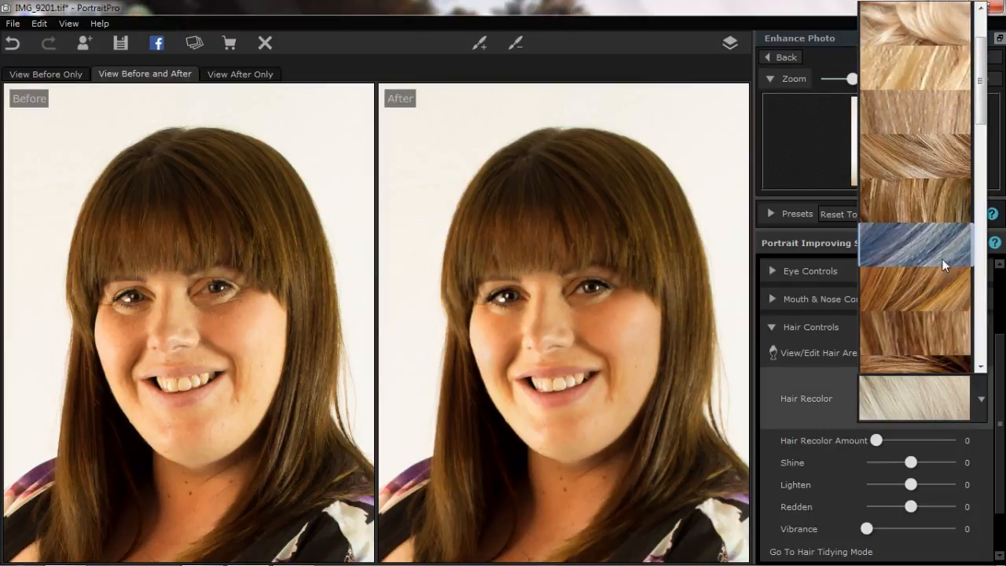
pyautogui.click(941, 252)
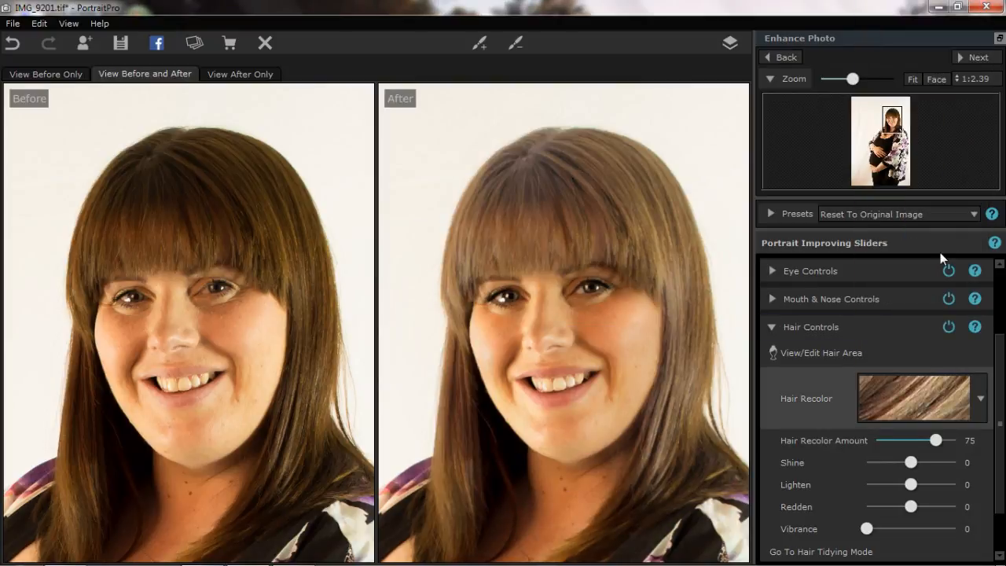
pyautogui.click(921, 397)
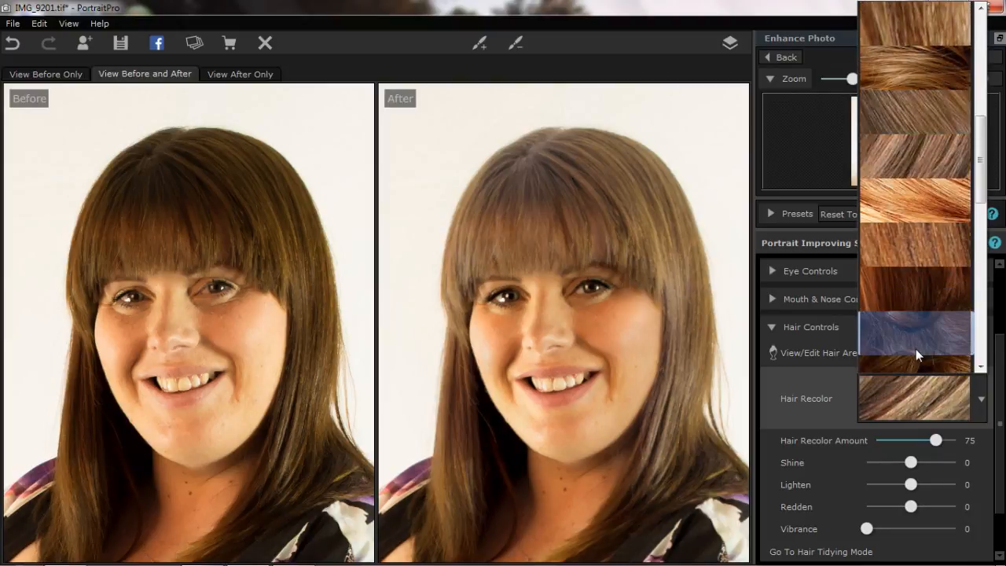
pyautogui.click(916, 350)
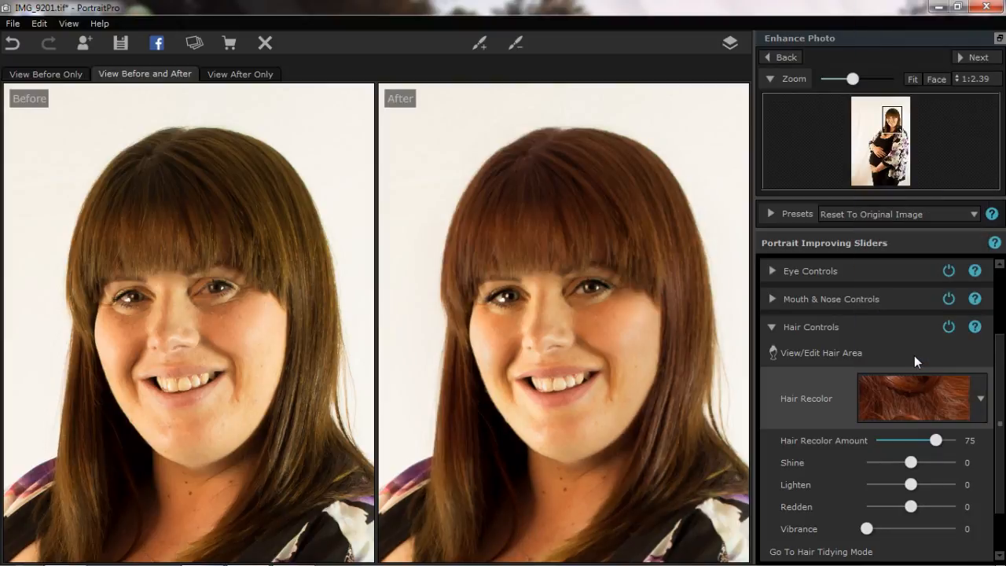
# - Try recoloring the hair with the glossy black swatch near the end of the hair color list
pyautogui.scroll(-3, 915, 355)
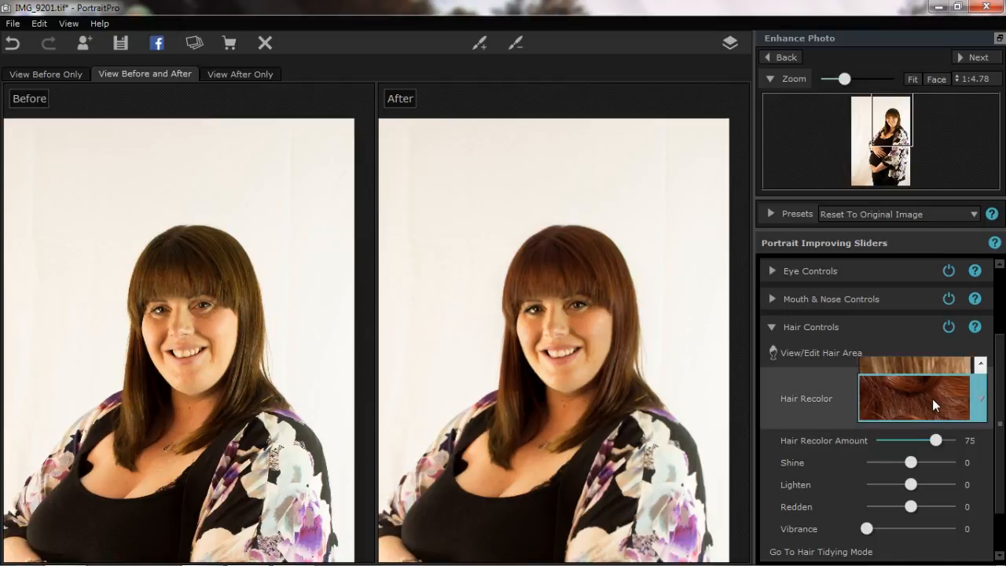
pyautogui.click(933, 399)
pyautogui.scroll(-3, 937, 369)
pyautogui.scroll(-3, 940, 363)
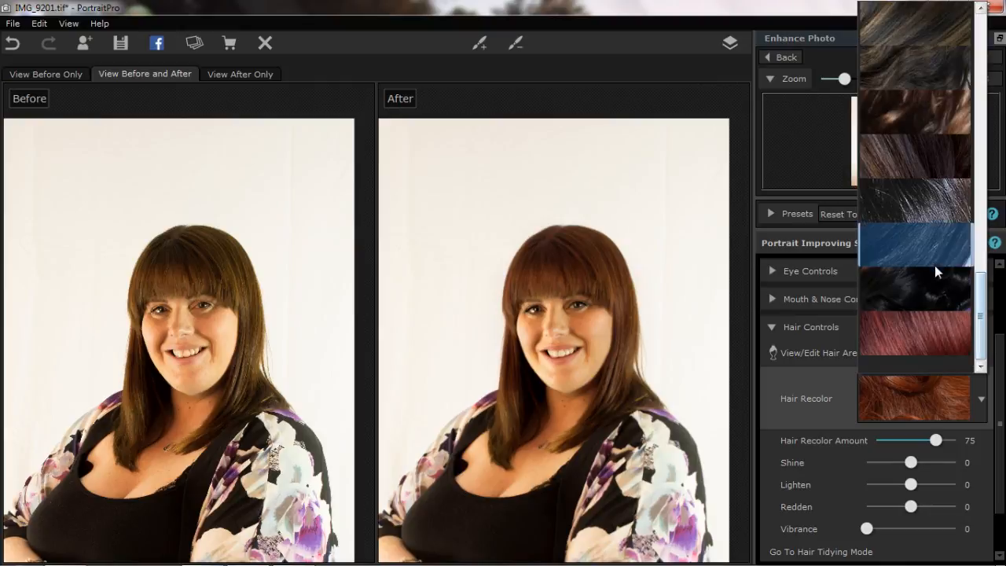
pyautogui.click(935, 285)
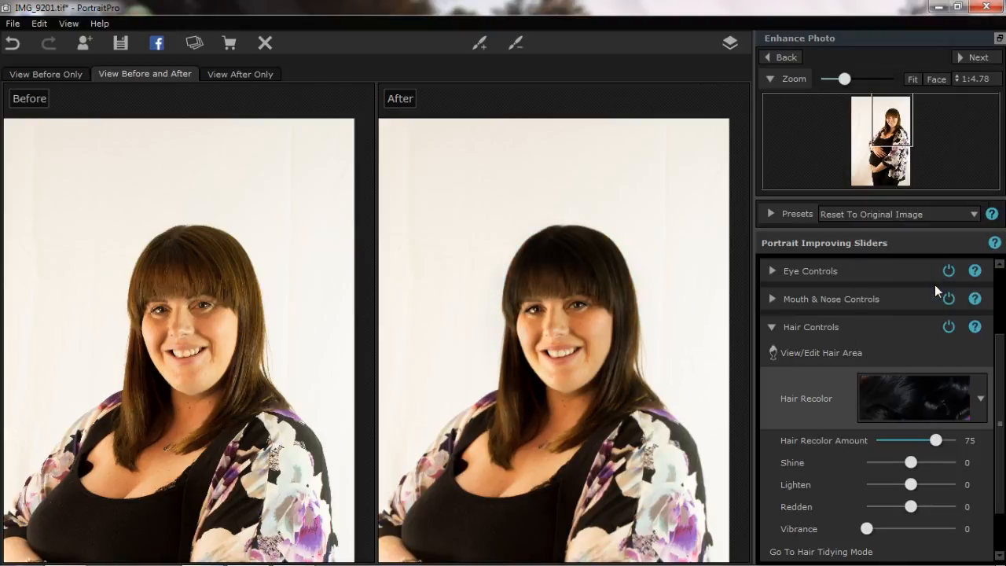
# - Try the platinum blonde hair swatch and return the hair recolor amount to 0
pyautogui.click(982, 399)
pyautogui.moveTo(980, 322); pyautogui.dragTo(980, 51)
pyautogui.click(942, 28)
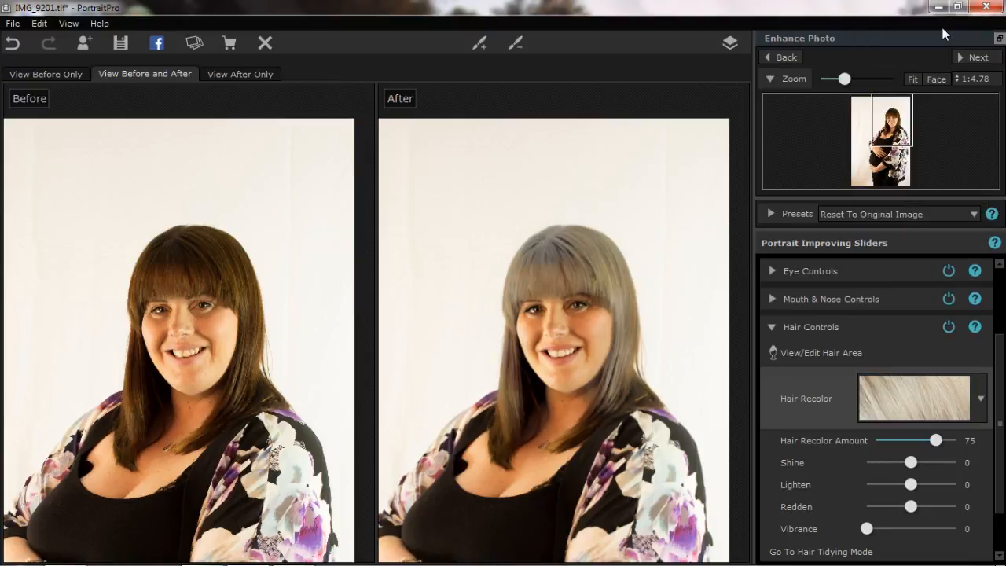
pyautogui.moveTo(936, 441); pyautogui.dragTo(804, 463)
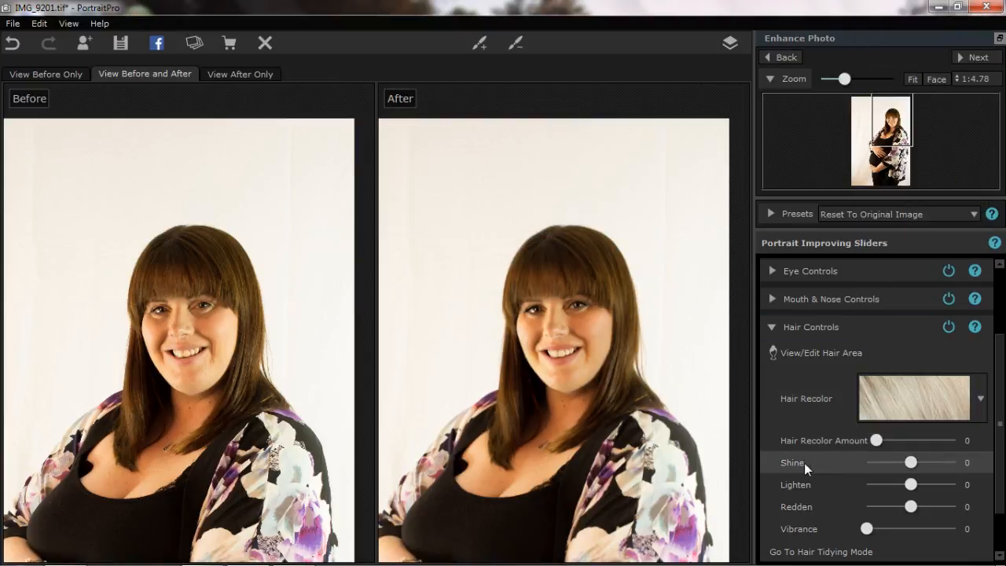
# - Try recoloring the hair with the light ash-brown swatch
pyautogui.click(923, 412)
pyautogui.scroll(-2, 921, 369)
pyautogui.click(921, 370)
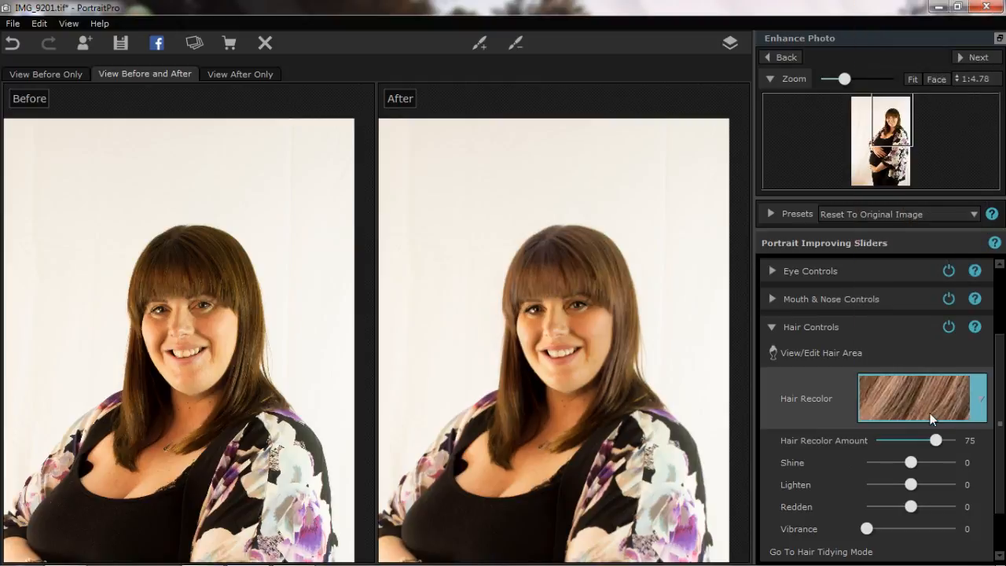
# - Try the reddish-brown hair swatch and return the hair recolor amount to 0
pyautogui.click(944, 399)
pyautogui.scroll(-2, 948, 363)
pyautogui.scroll(-3, 962, 346)
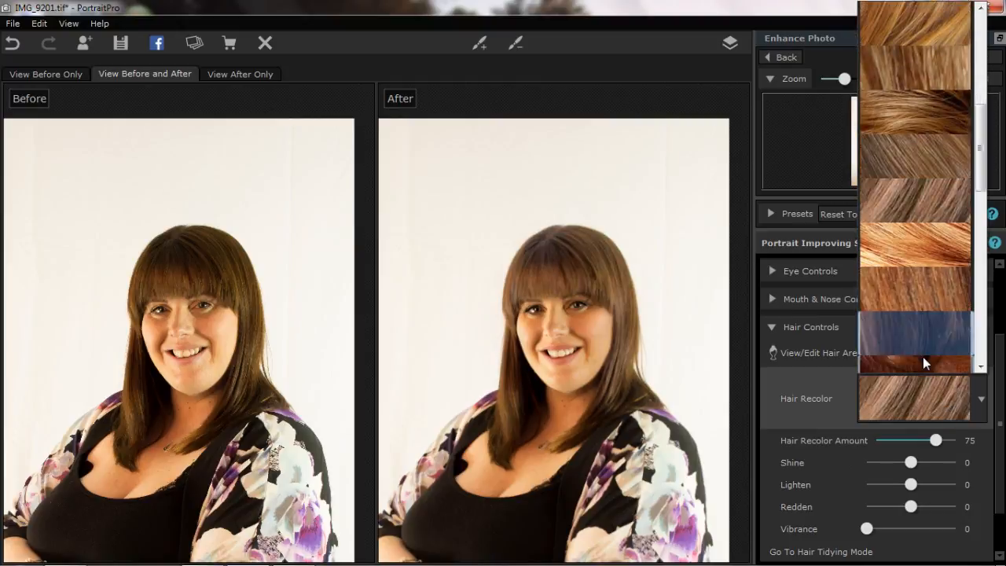
pyautogui.click(951, 173)
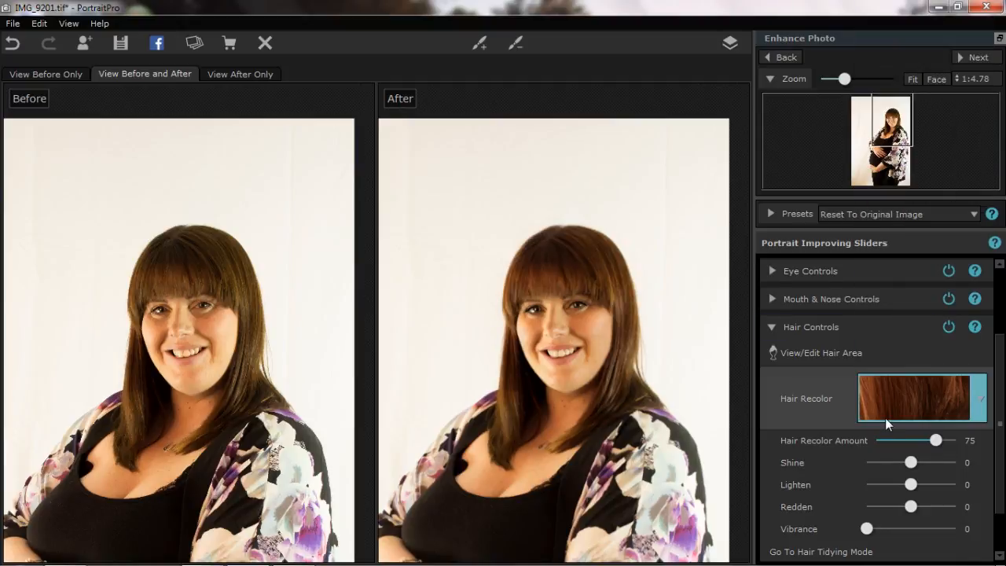
pyautogui.click(943, 441)
pyautogui.moveTo(942, 441); pyautogui.dragTo(822, 439)
pyautogui.moveTo(304, 278)
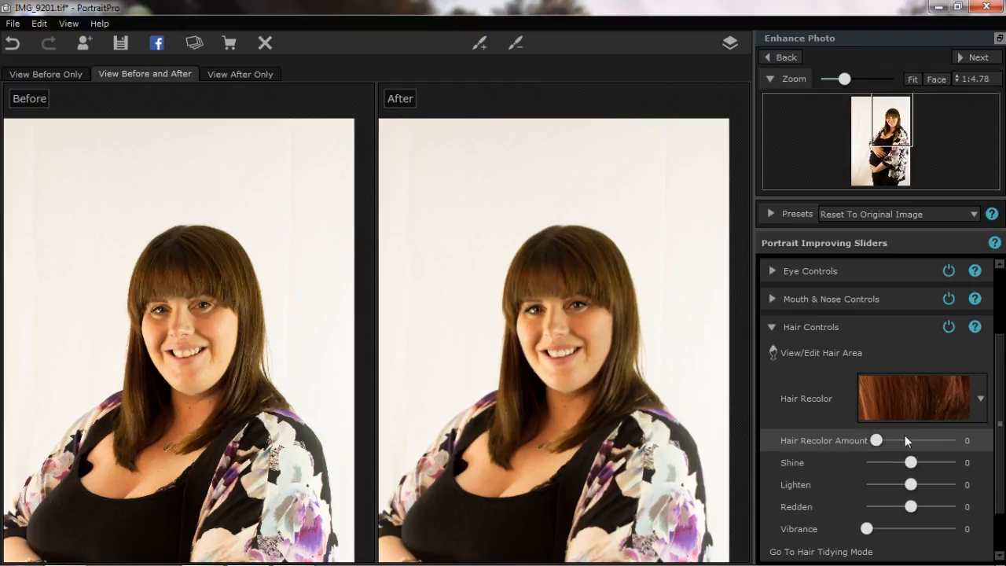
# - Set the hair shine to 14
pyautogui.moveTo(910, 464); pyautogui.dragTo(911, 503)
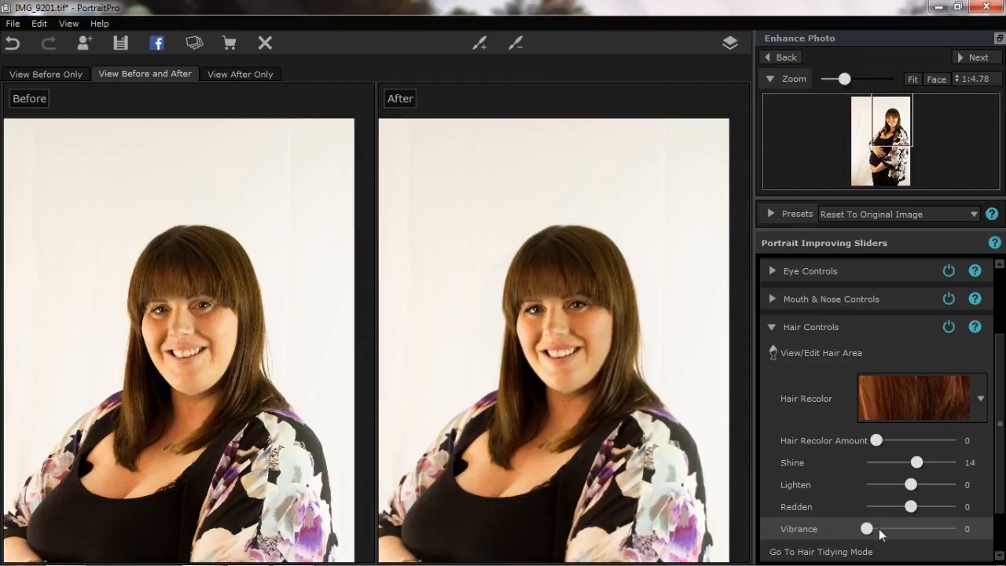
pyautogui.scroll(-1, 1003, 475)
pyautogui.scroll(-2, 1003, 475)
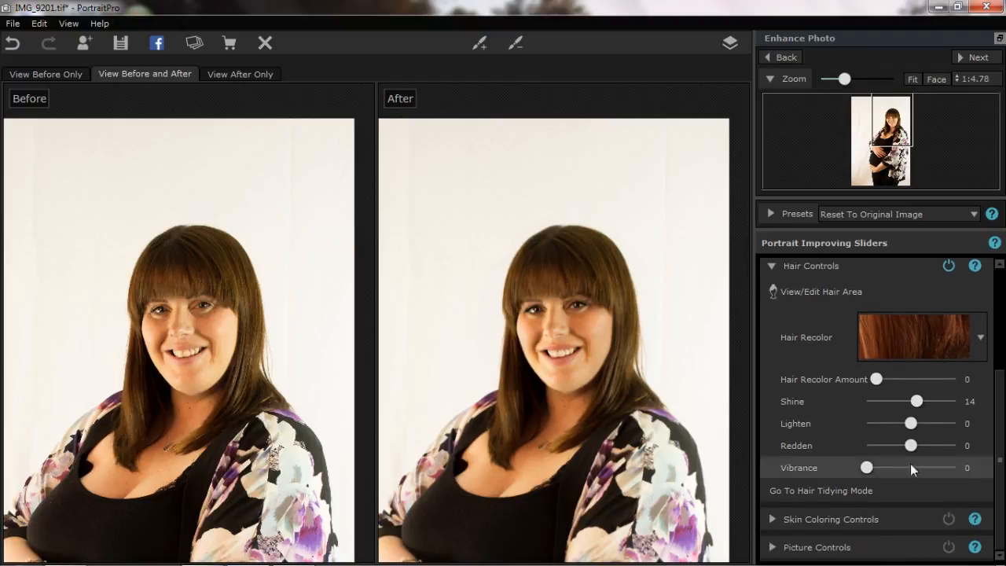
# - Recolor the skin with the Natural style at an amount of 7
pyautogui.click(789, 273)
pyautogui.click(803, 460)
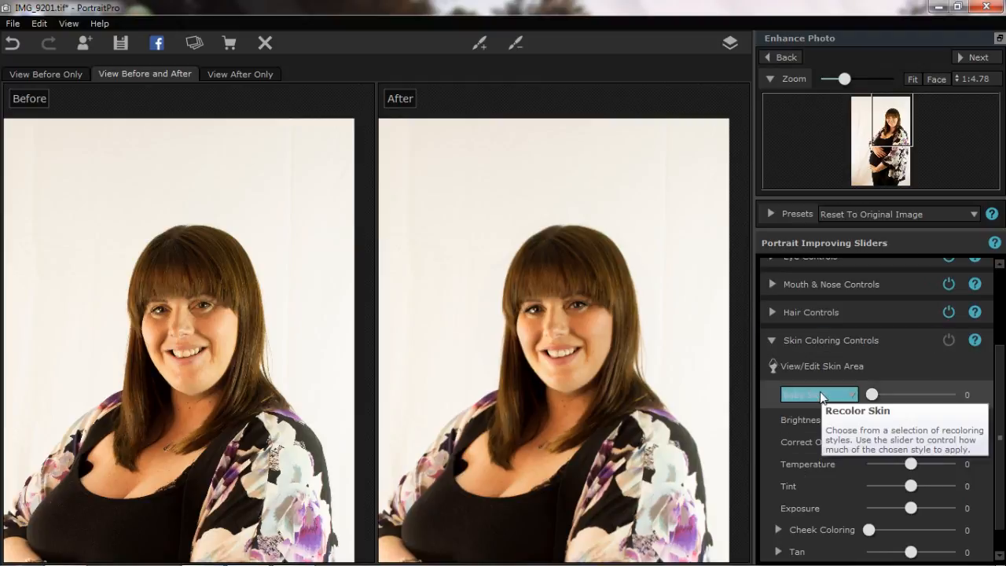
pyautogui.click(820, 394)
pyautogui.click(810, 374)
pyautogui.moveTo(873, 394); pyautogui.dragTo(946, 393)
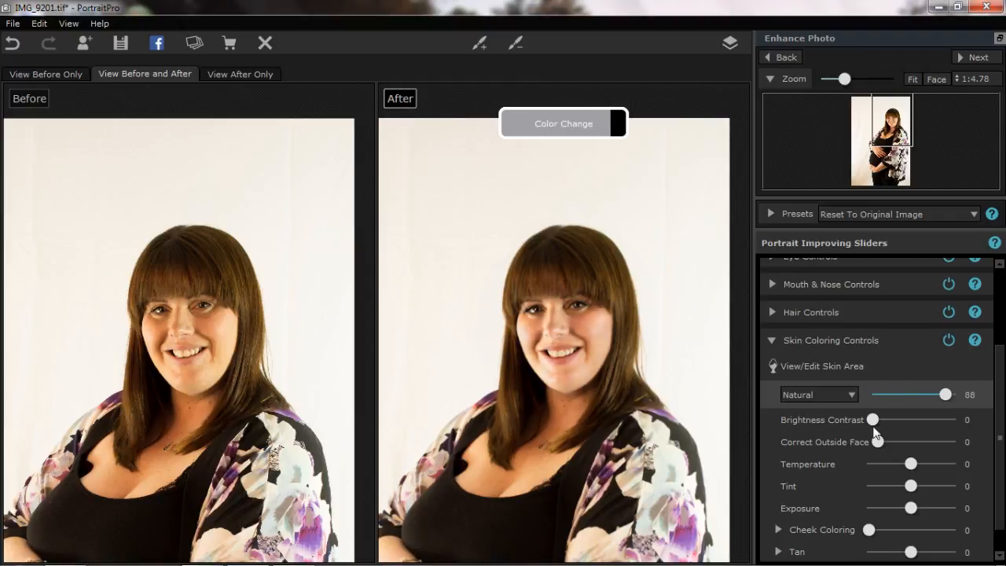
pyautogui.click(884, 394)
pyautogui.click(878, 394)
pyautogui.click(879, 395)
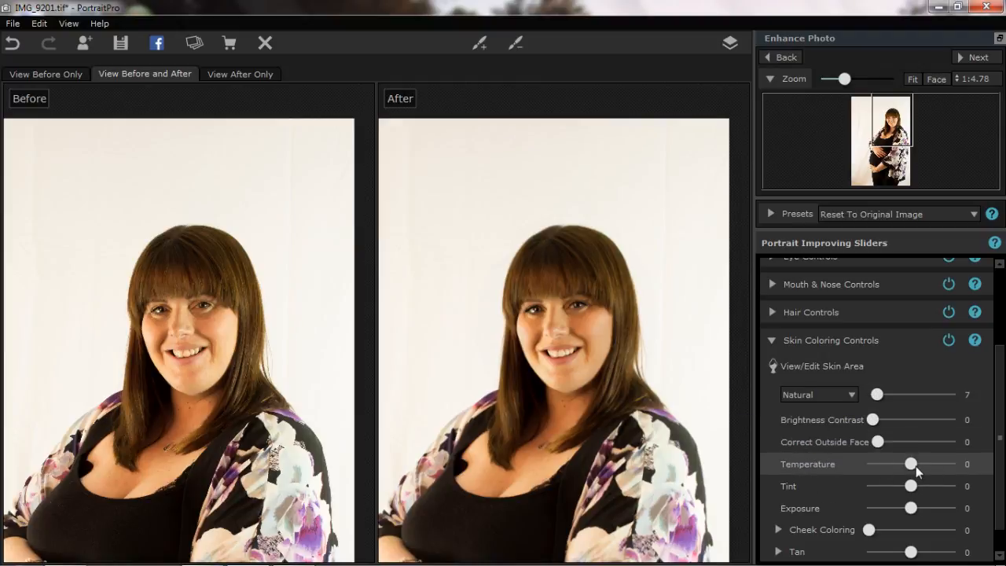
# - Try adjusting the skin temperature and exposure, returning both to 0
pyautogui.moveTo(919, 464)
pyautogui.mouseDown()
pyautogui.moveTo(957, 460)
pyautogui.moveTo(832, 482)
pyautogui.moveTo(913, 482)
pyautogui.mouseUp()
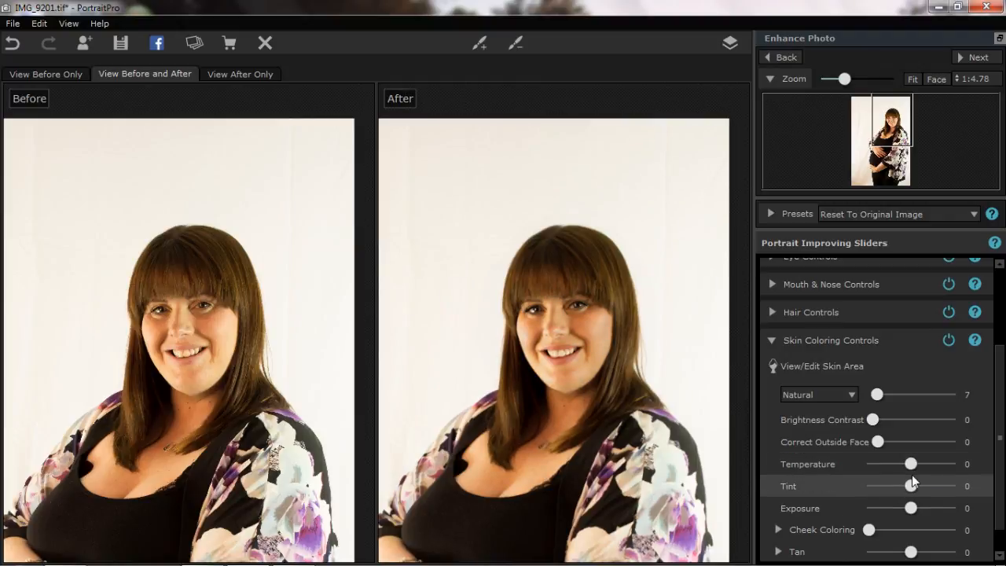
pyautogui.moveTo(908, 509)
pyautogui.mouseDown()
pyautogui.moveTo(949, 508)
pyautogui.moveTo(861, 518)
pyautogui.moveTo(911, 518)
pyautogui.mouseUp()
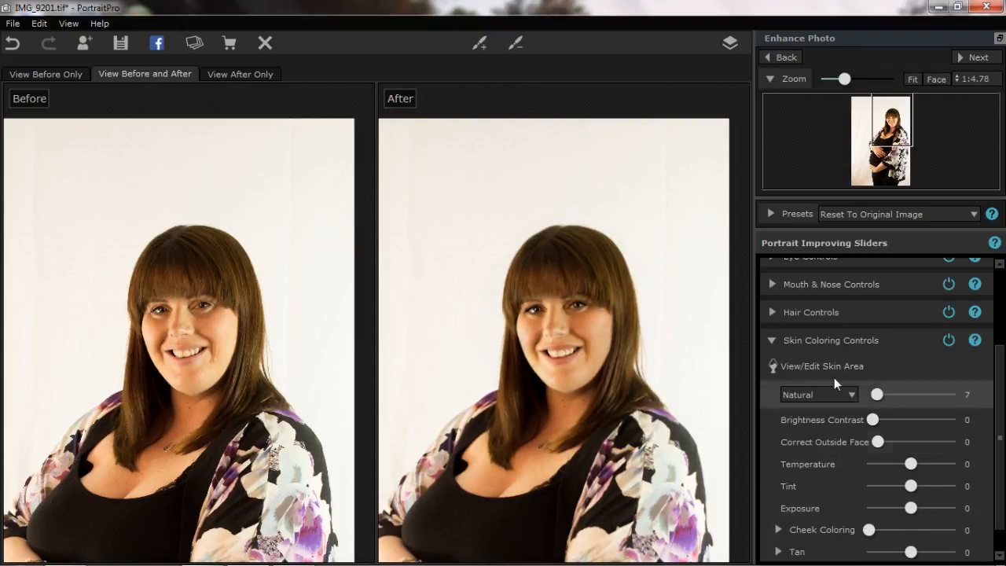
# - Look over the Picture Controls and Skin Coloring Controls and collapse all the slider sections
pyautogui.click(853, 336)
pyautogui.click(811, 496)
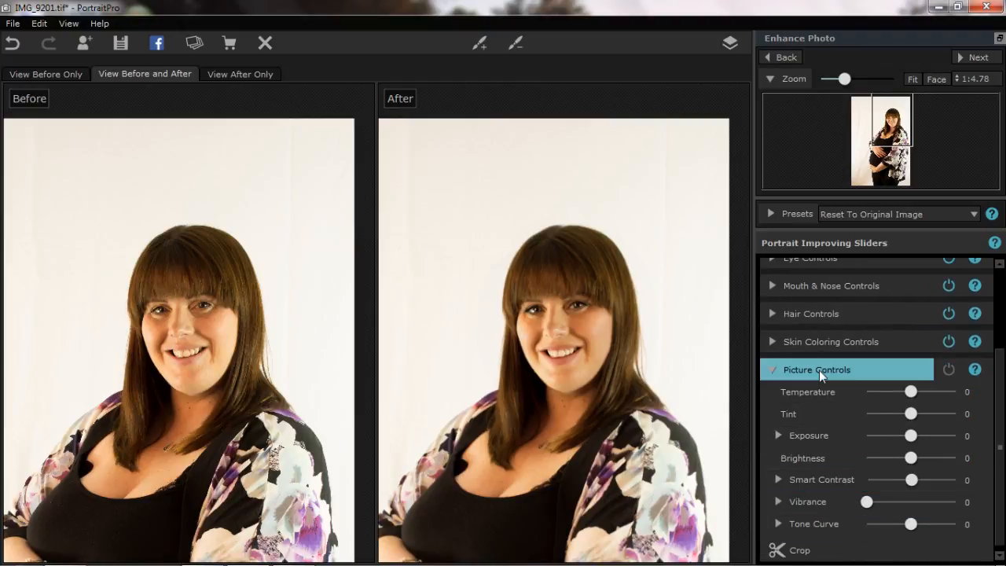
pyautogui.click(819, 347)
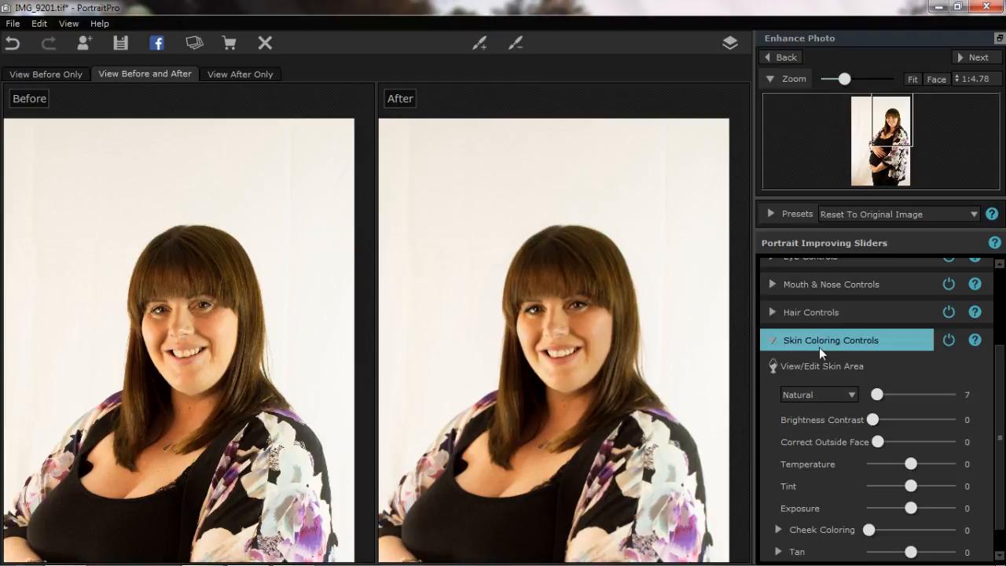
pyautogui.click(819, 347)
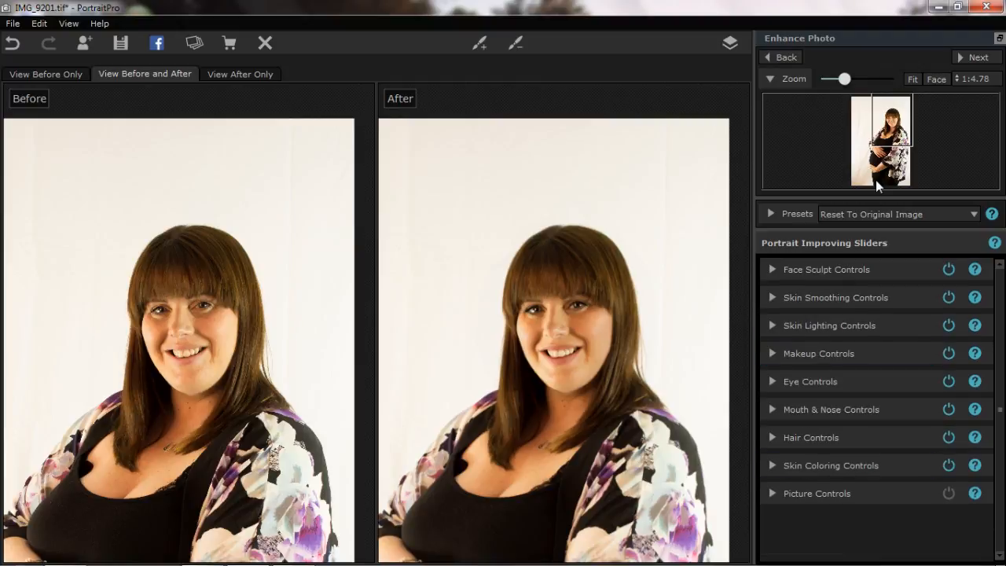
# - Compare the before and after versions of the portrait, first close up on the face and in a wider view
pyautogui.scroll(3, 876, 180)
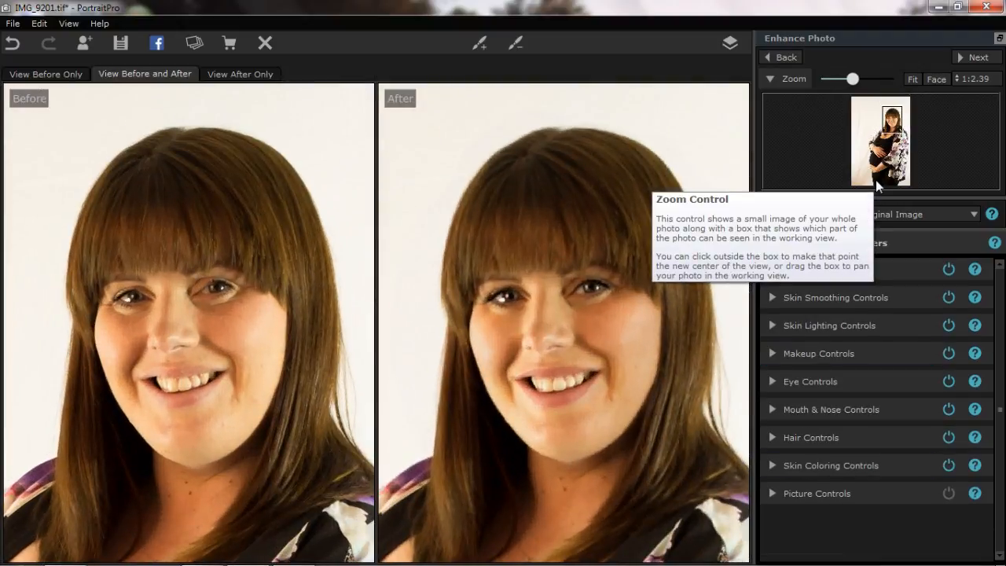
pyautogui.scroll(2, 876, 180)
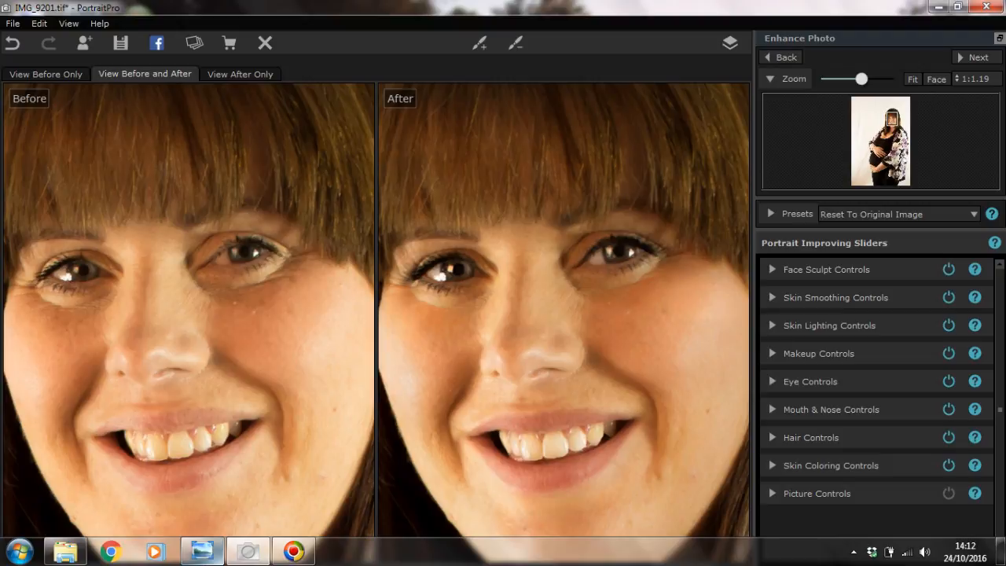
pyautogui.scroll(-3, 563, 322)
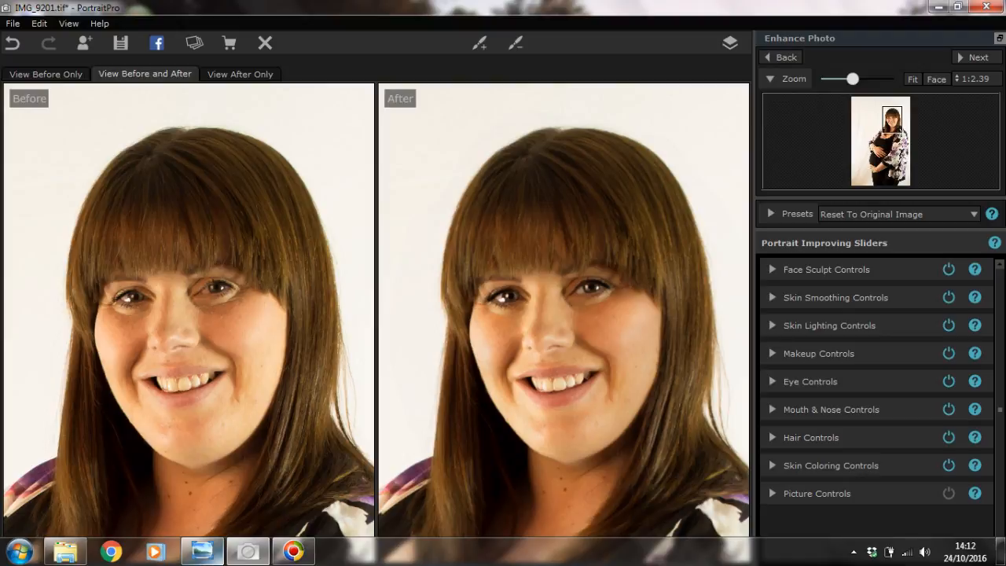
pyautogui.scroll(-6, 563, 321)
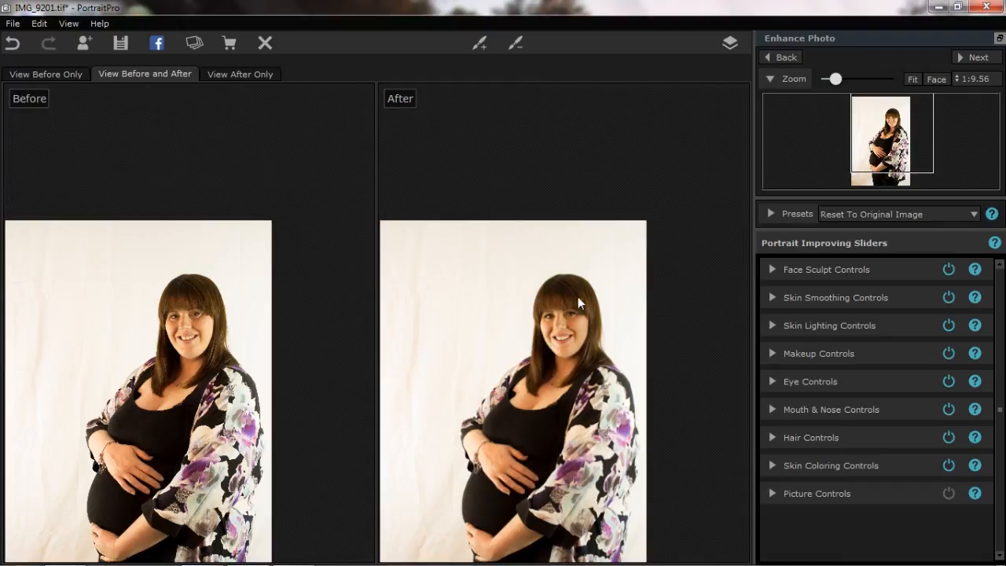
# - Show the available options for saving the enhanced photo and dismiss them
pyautogui.click(979, 59)
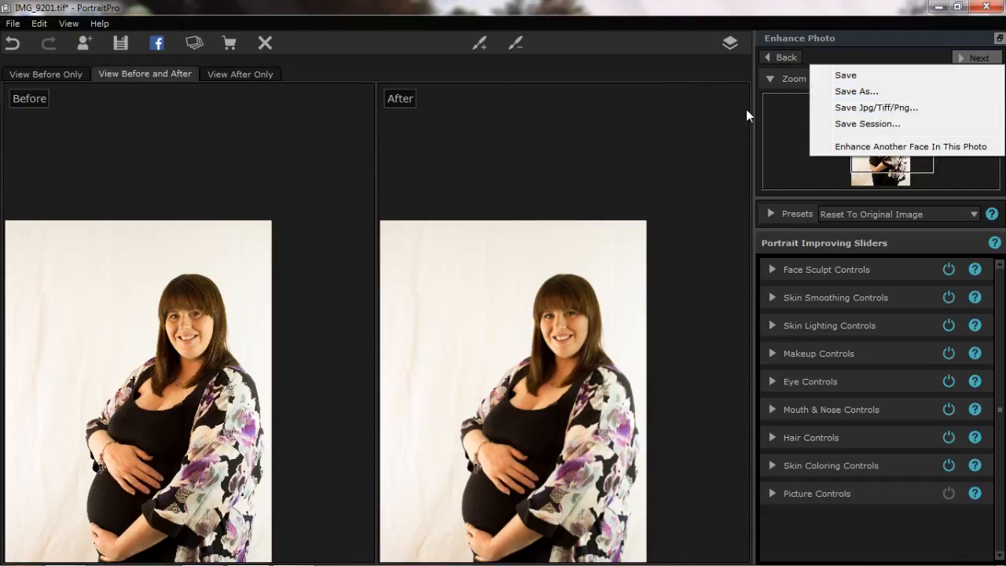
pyautogui.click(293, 550)
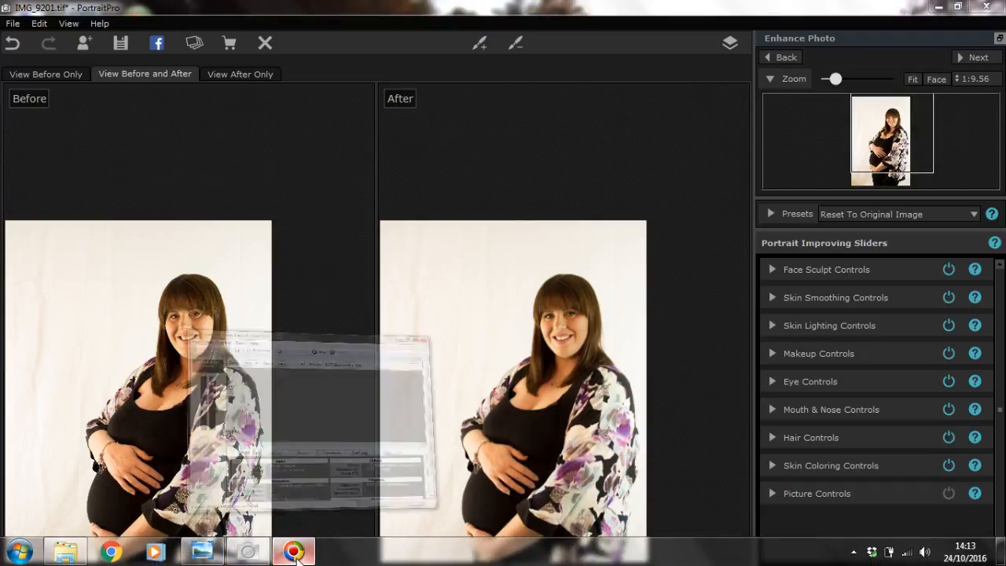